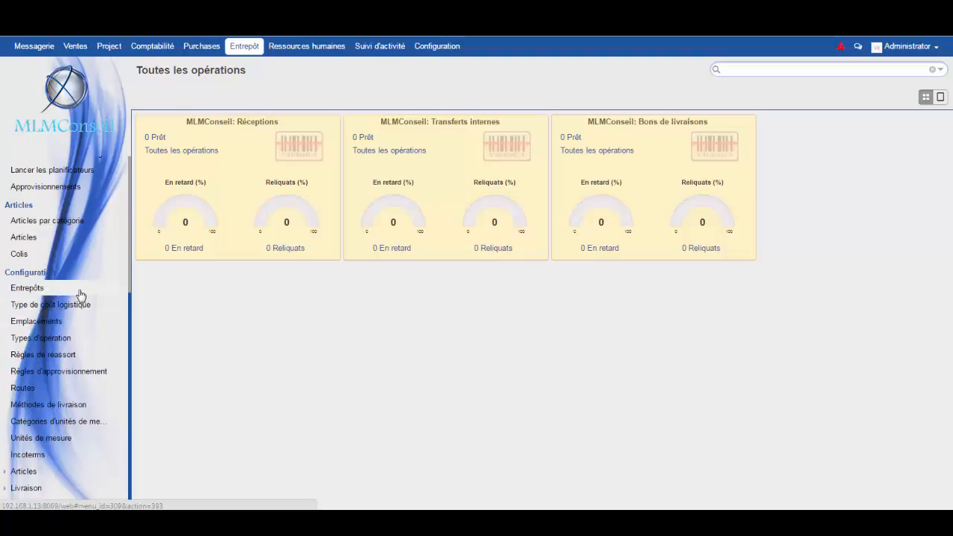
Open the MLMConseil warehouse for editing, examine its reception and shipment step options, and save it without changes.
click(80, 294)
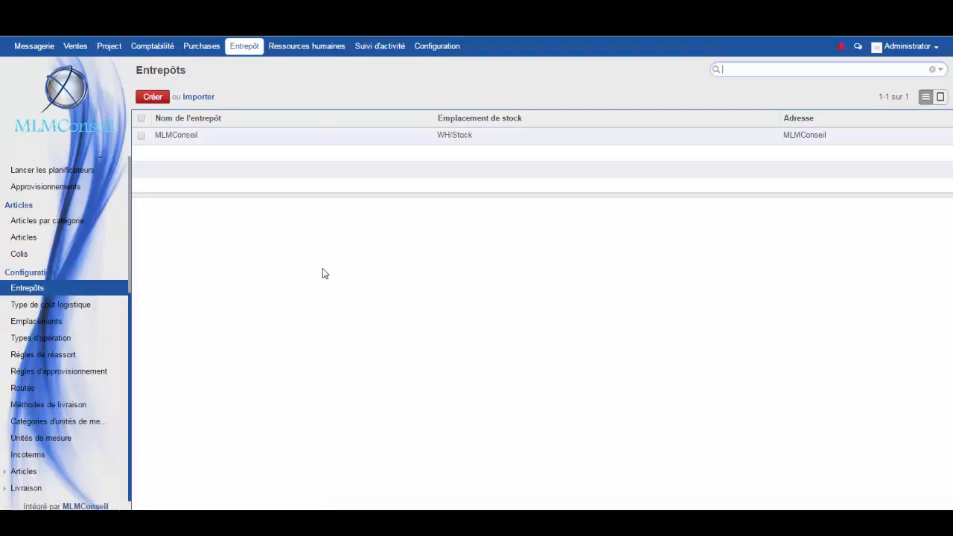
click(208, 139)
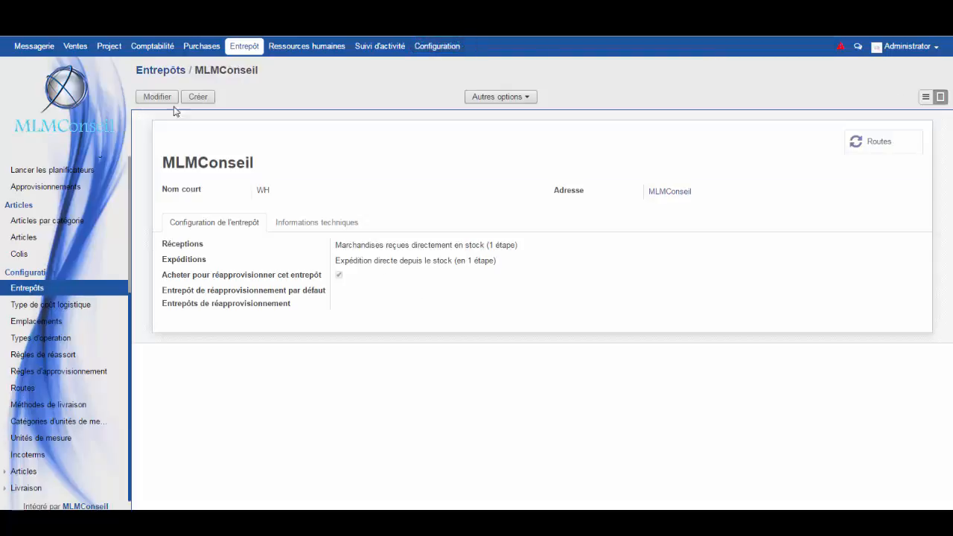
click(161, 98)
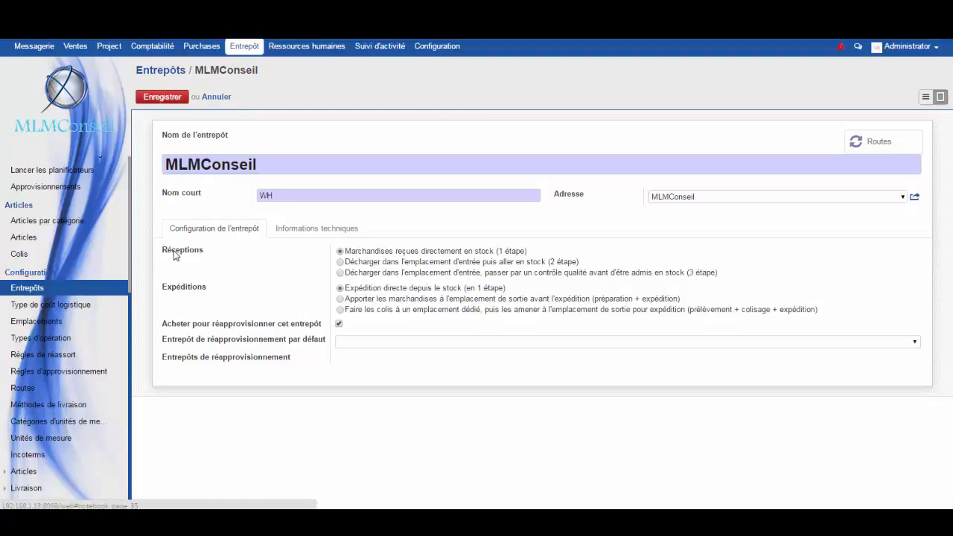
mouse_move(175, 257)
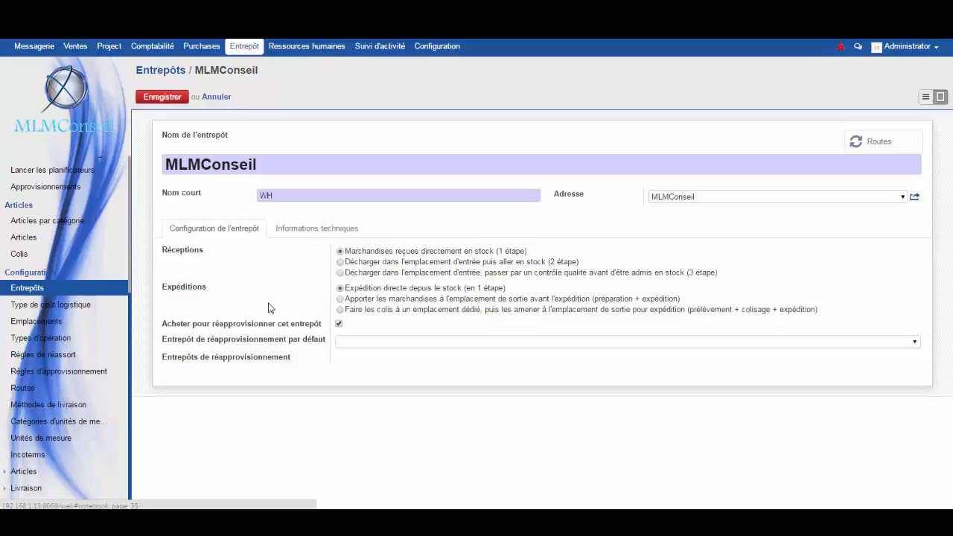
mouse_move(197, 292)
click(156, 98)
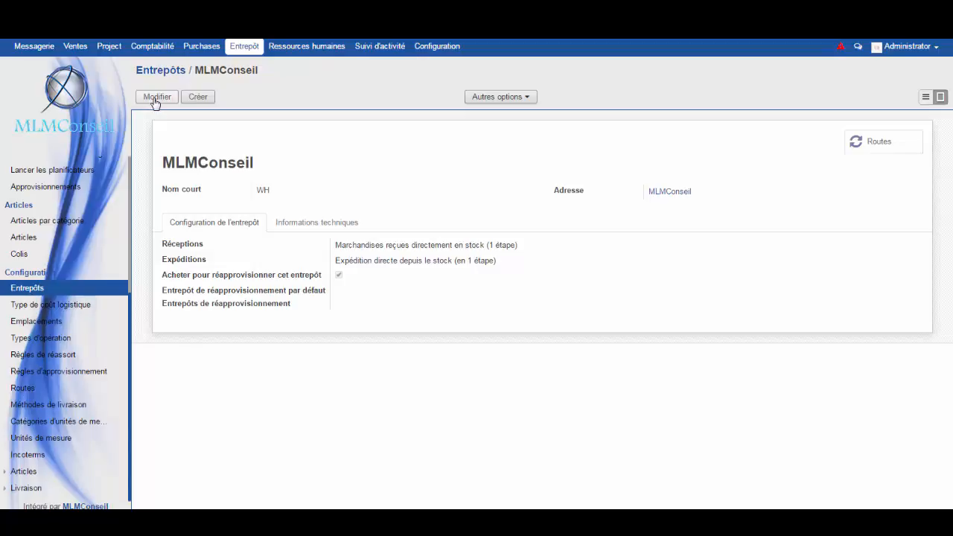
Create a new location named Stock 2 with WH/Stock as its parent location.
click(54, 324)
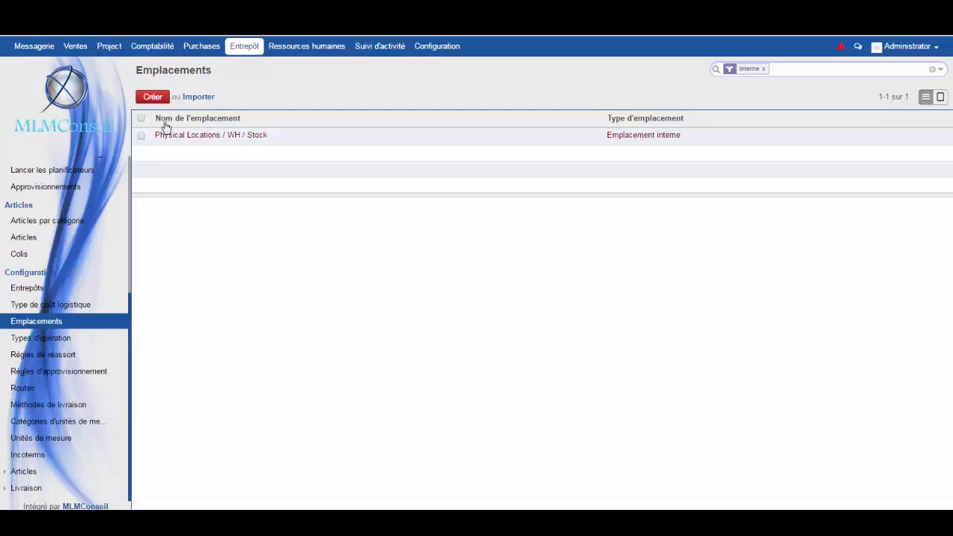
click(152, 97)
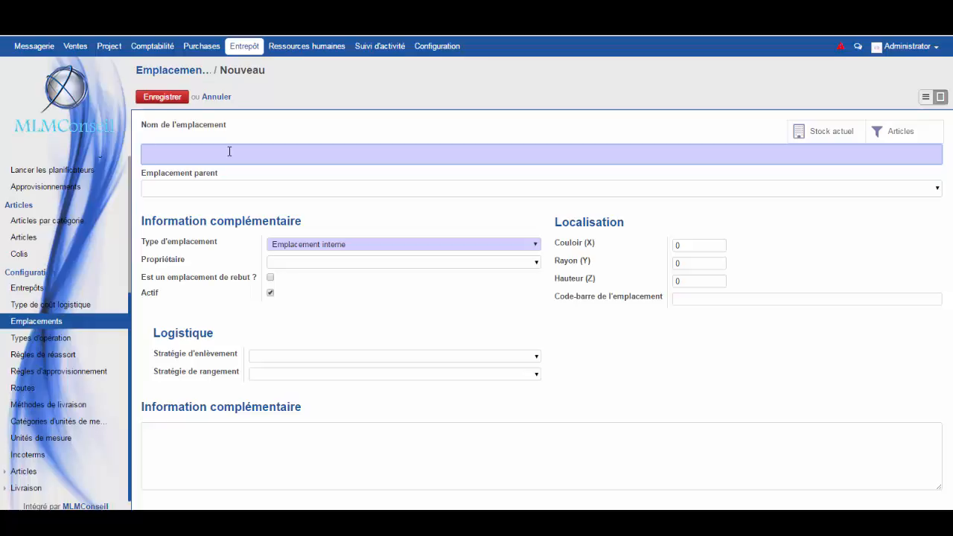
text(Stock 2)
click(936, 187)
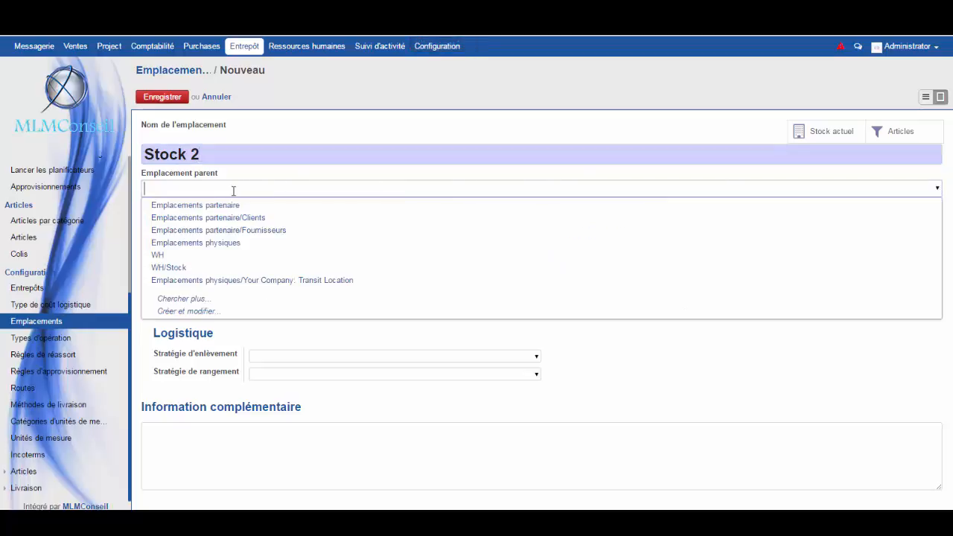
click(185, 258)
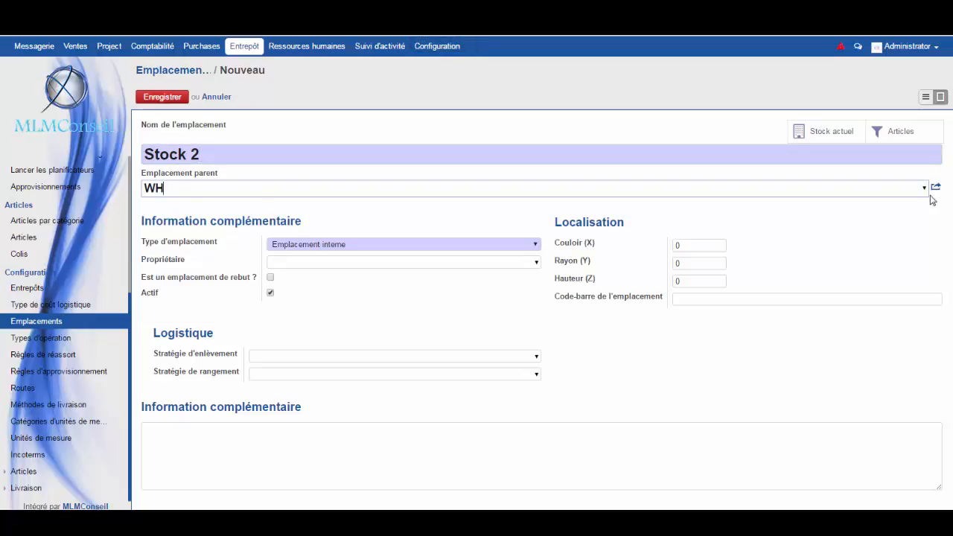
click(922, 191)
click(198, 266)
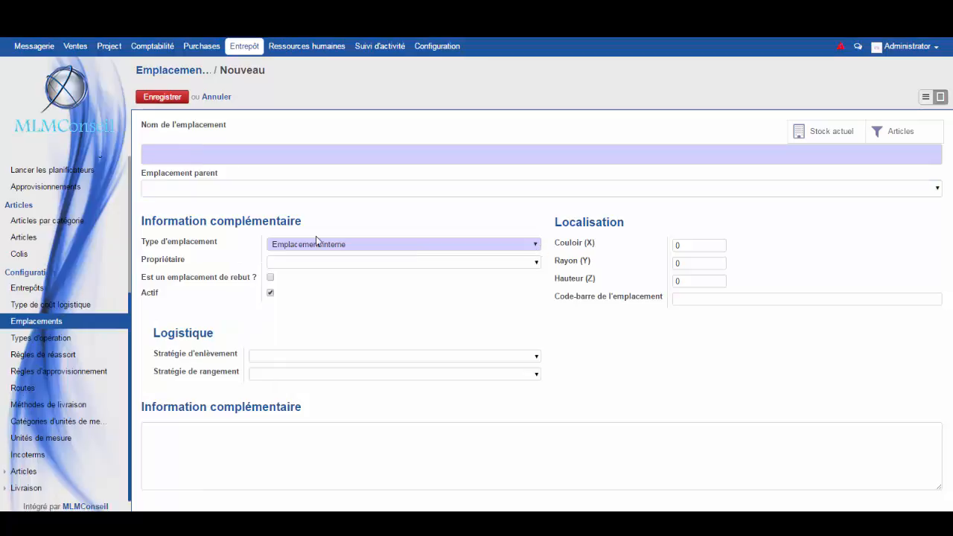
Examine the location type descriptions and the available owners for the new location.
mouse_move(214, 246)
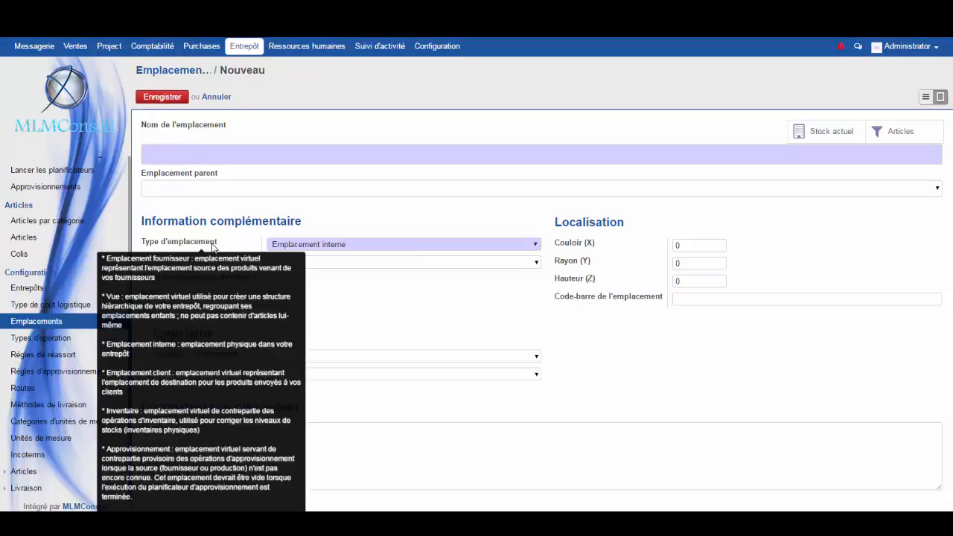
click(534, 246)
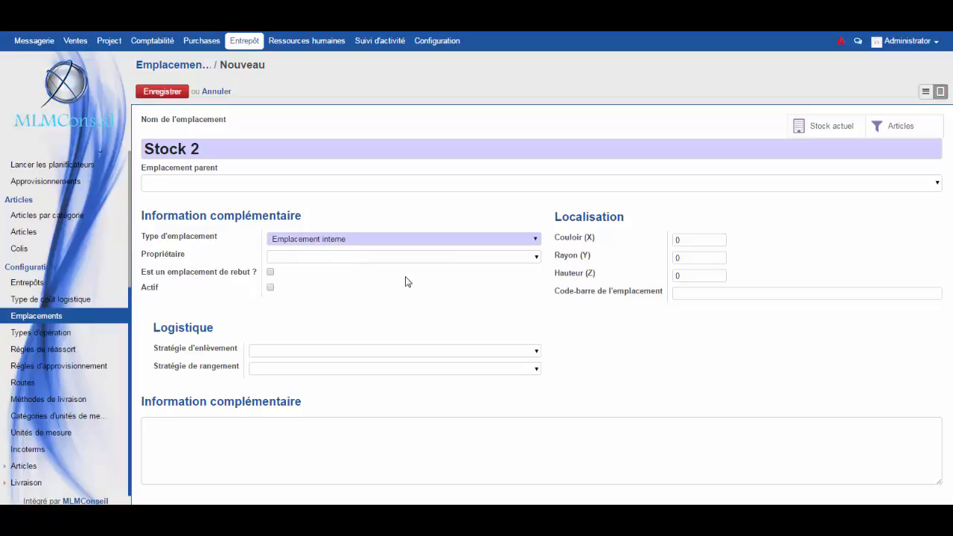
click(537, 258)
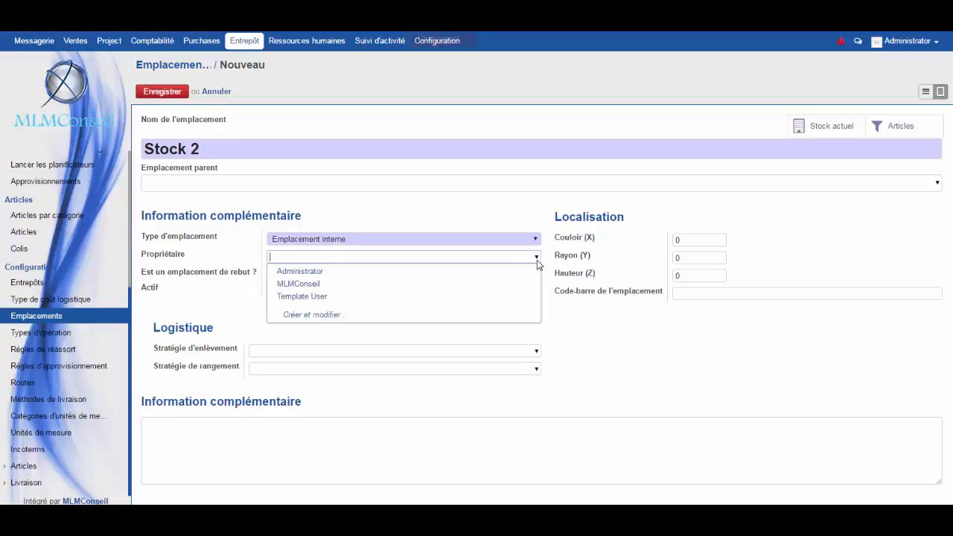
click(550, 259)
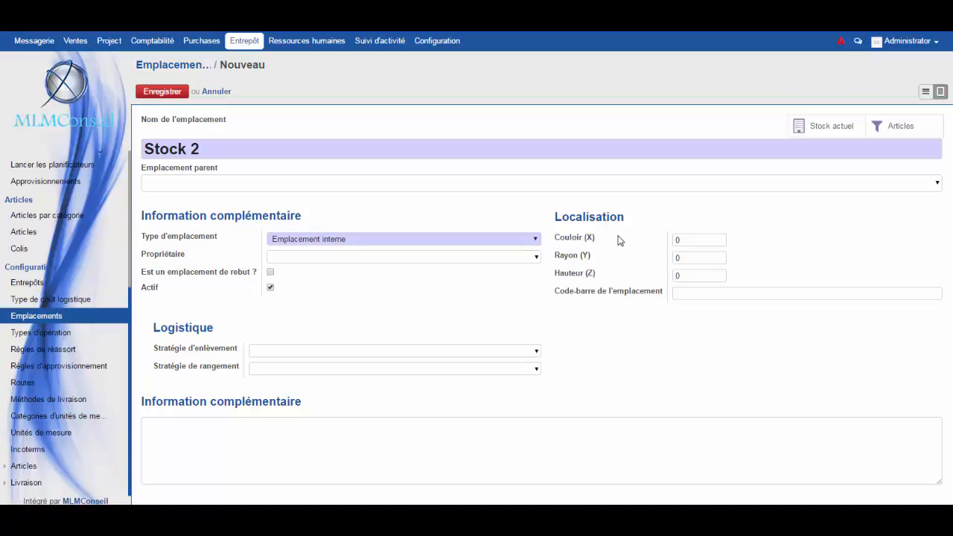
Examine the location's coordinate fields and its removal and putaway strategy options.
click(683, 243)
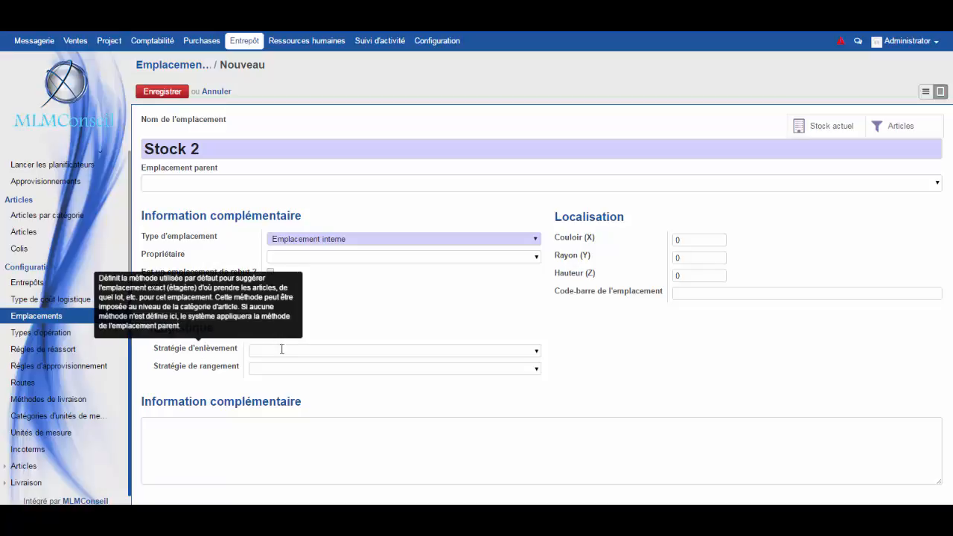
click(537, 352)
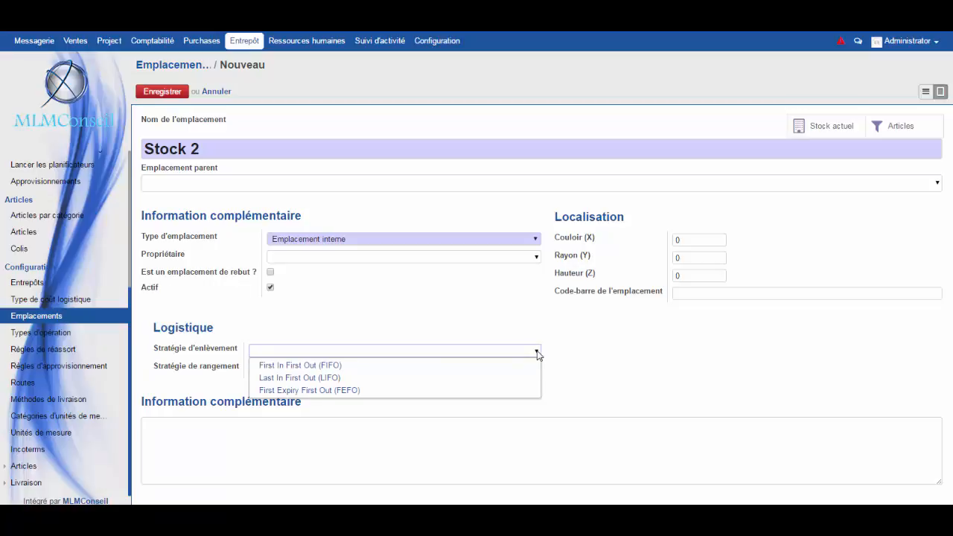
click(466, 323)
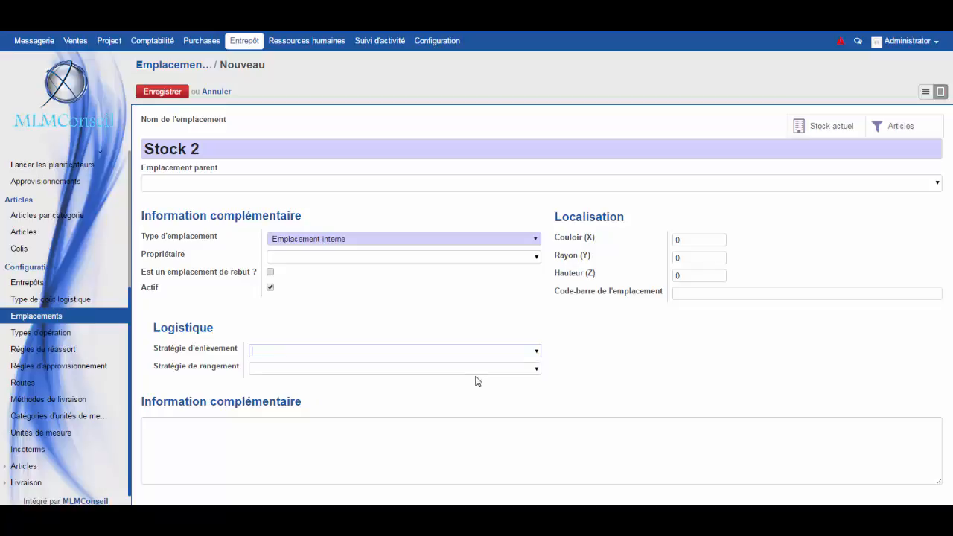
click(536, 370)
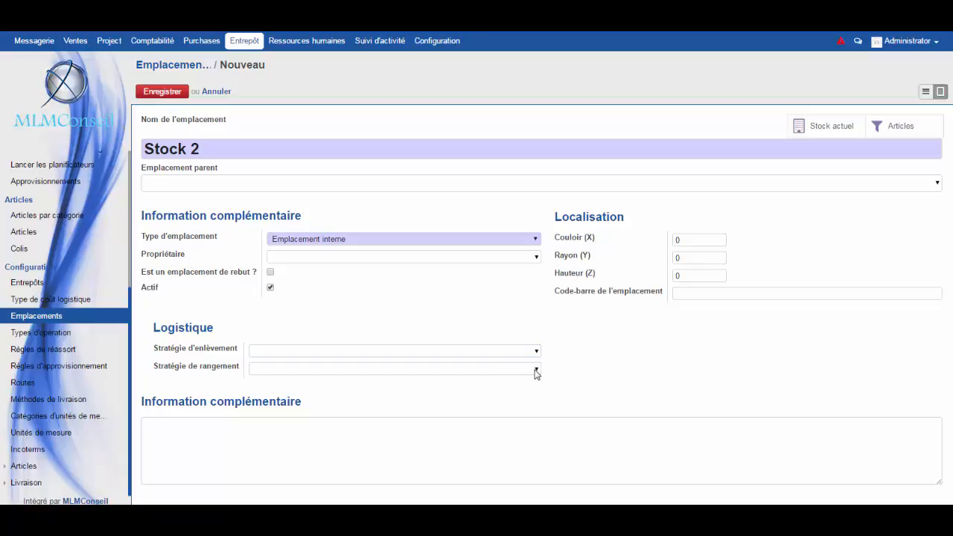
click(561, 359)
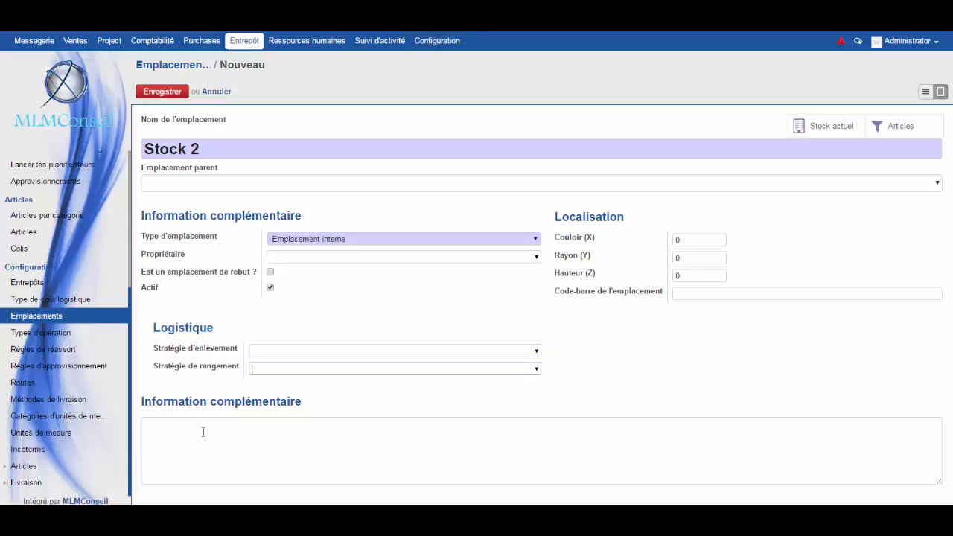
Keep WH/Stock as the parent of Stock 2 and save the location.
click(291, 445)
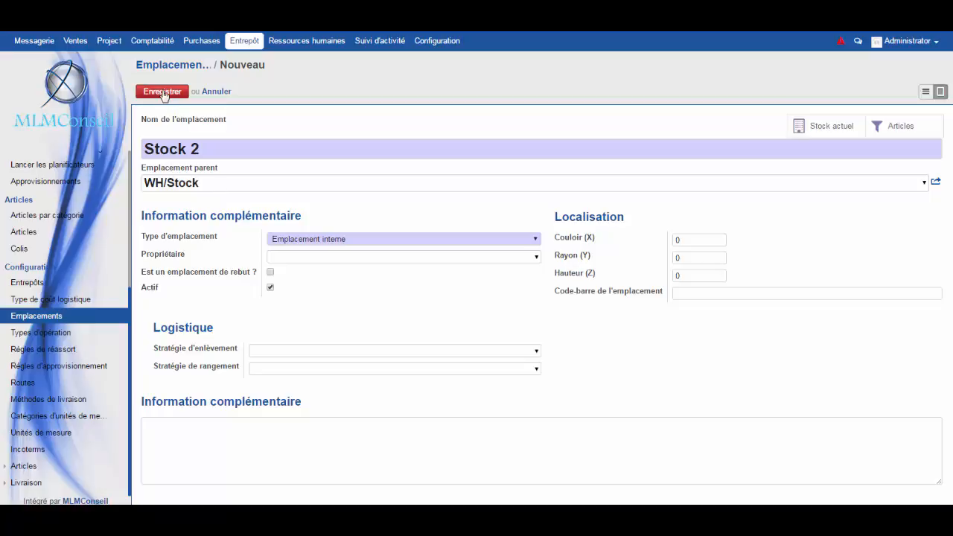
click(163, 93)
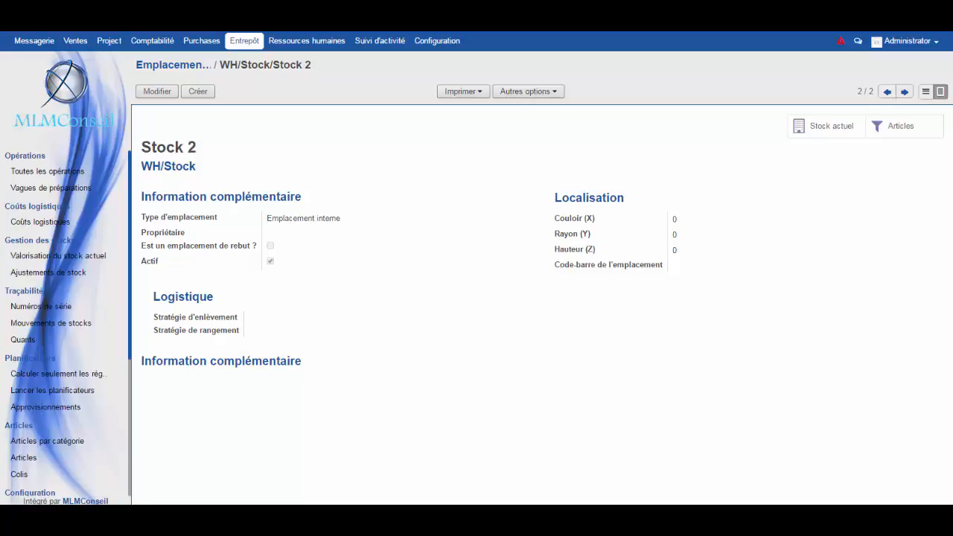
Create a transfer under MLMConseil Réceptions for partner Fournisseur MLMConseil with expected date 04/07/2016 13:00:25.
click(48, 173)
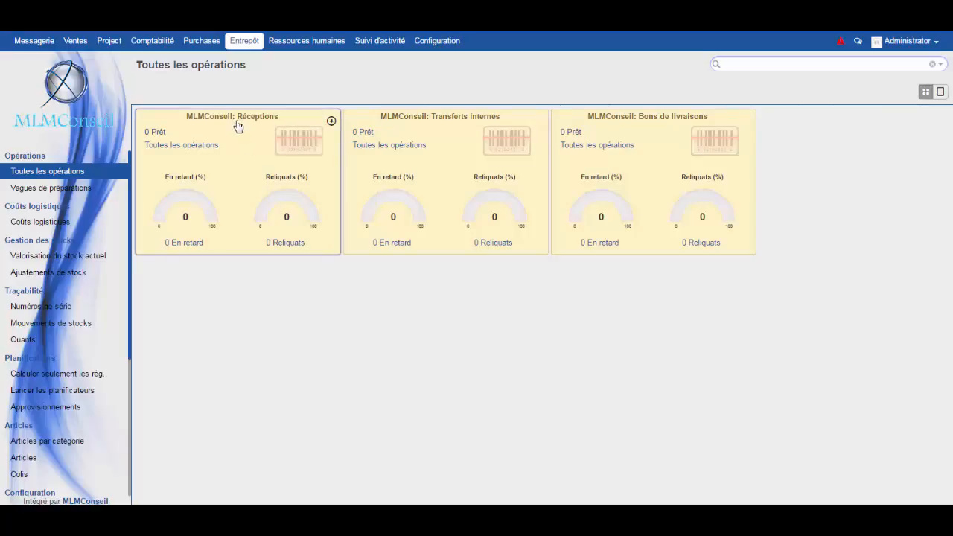
click(182, 147)
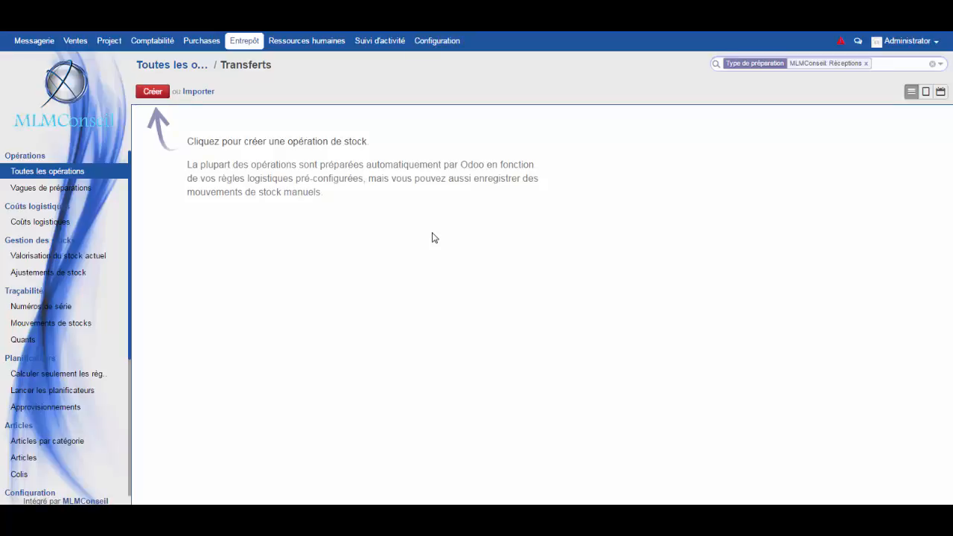
click(154, 92)
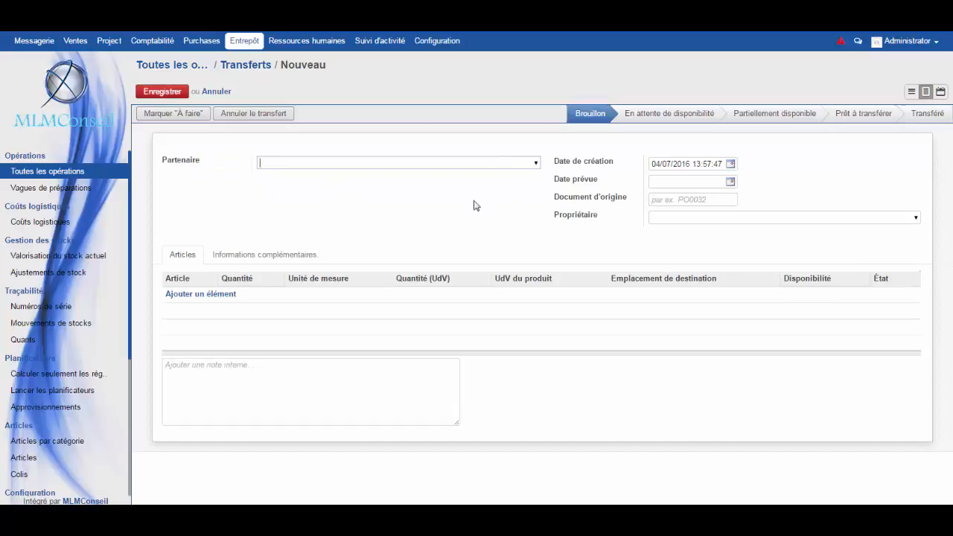
click(536, 163)
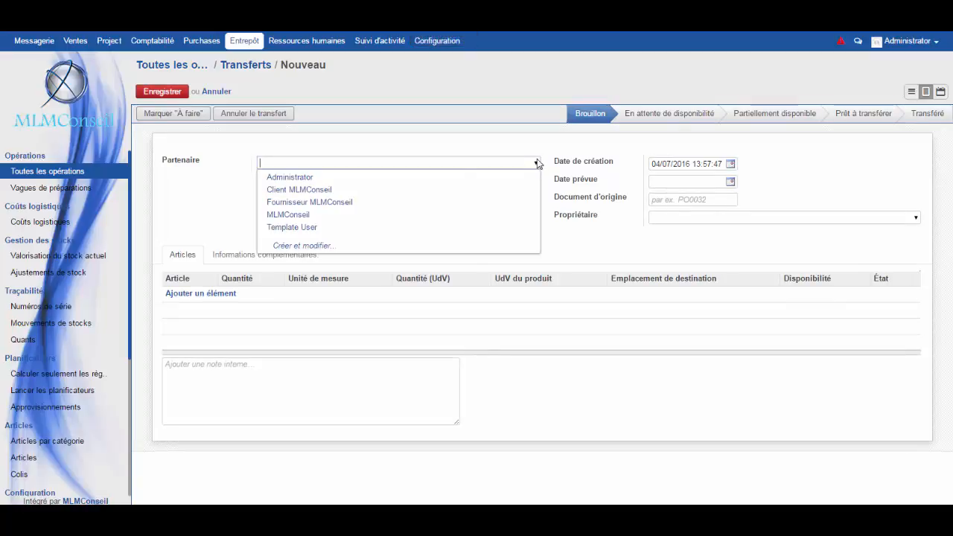
click(339, 206)
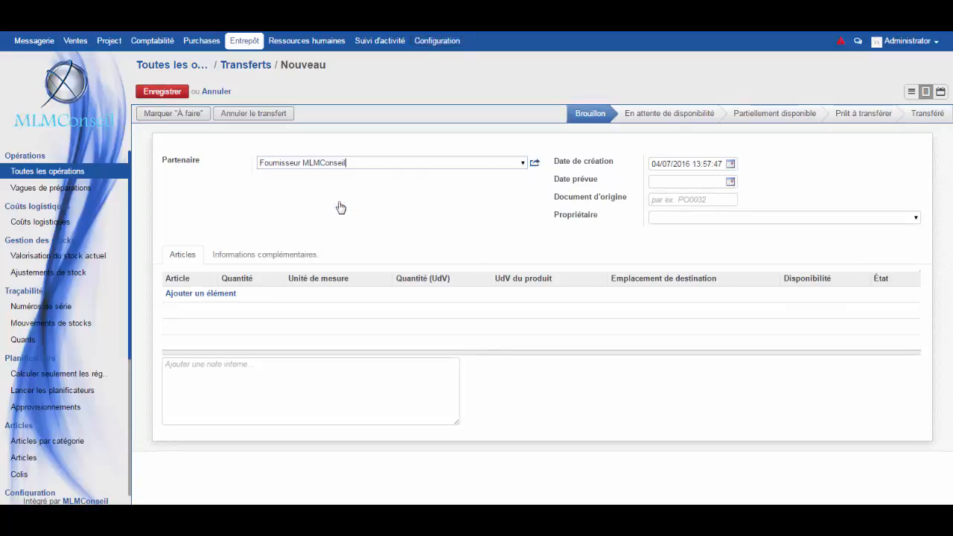
click(731, 183)
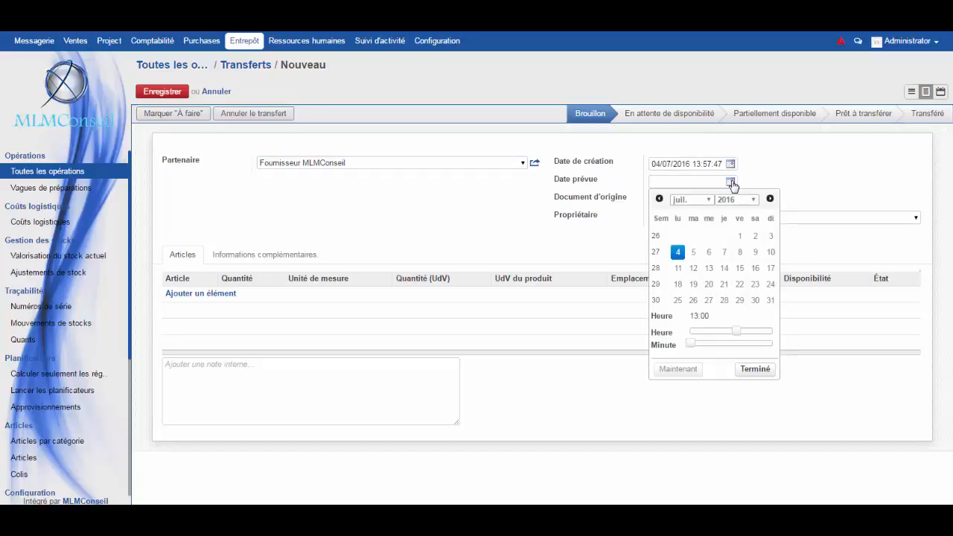
click(730, 183)
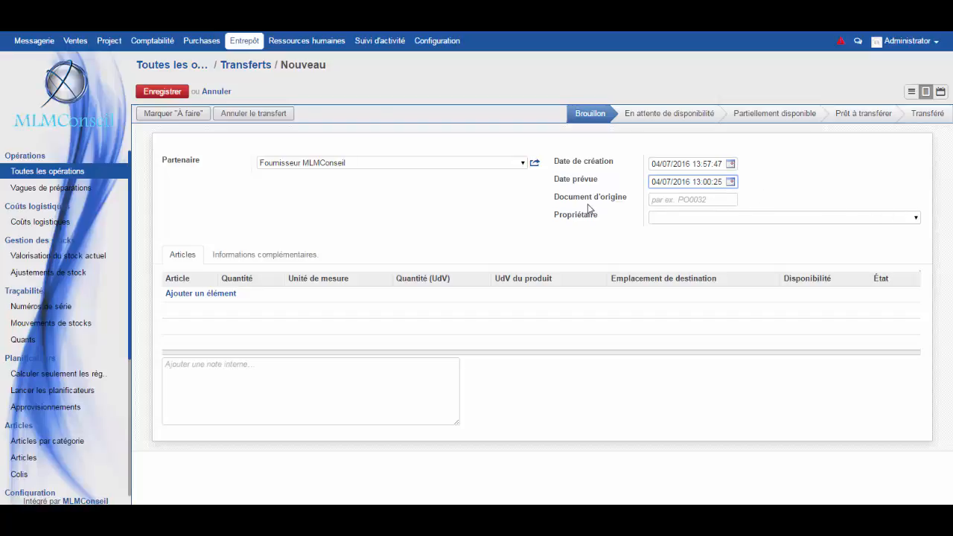
Add an article line to the transfer for Produit 1 with a quantity of 50.
click(211, 294)
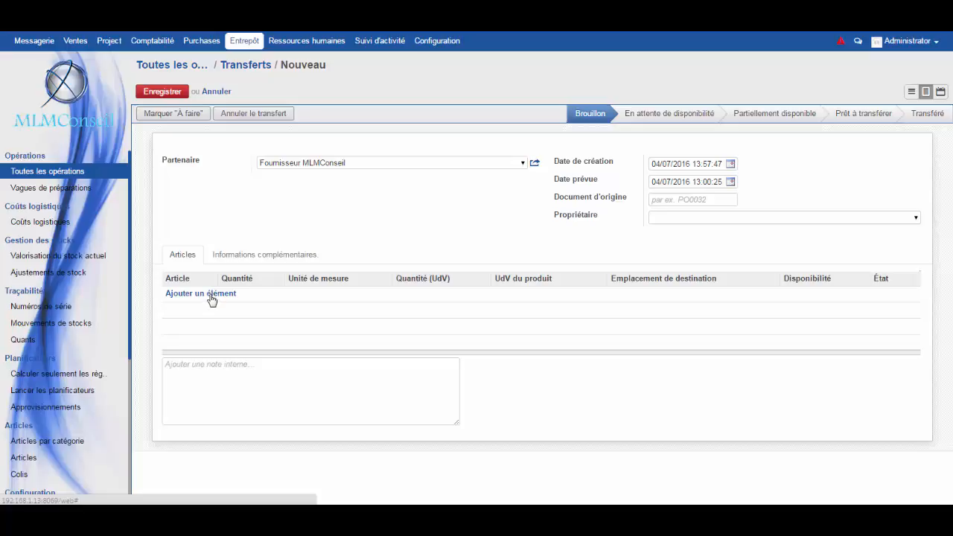
click(212, 298)
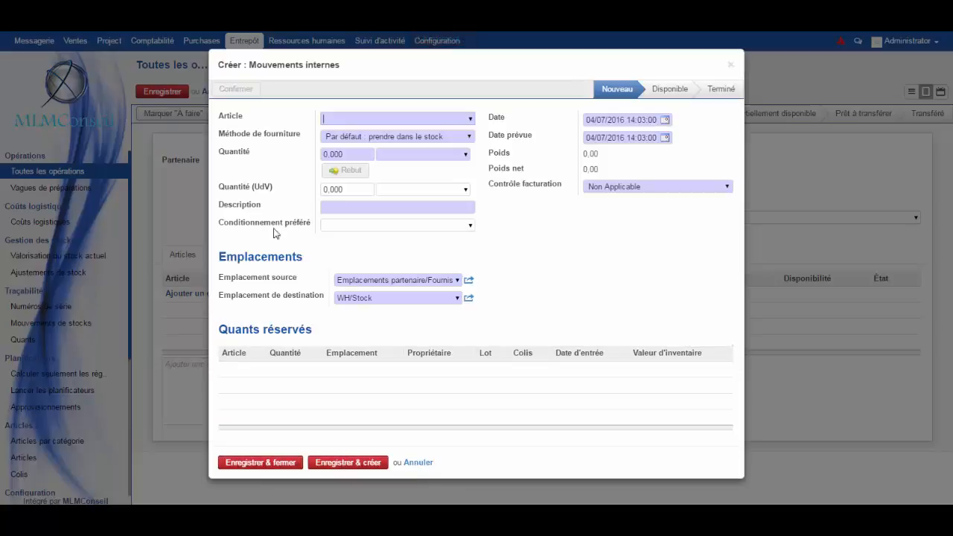
click(471, 121)
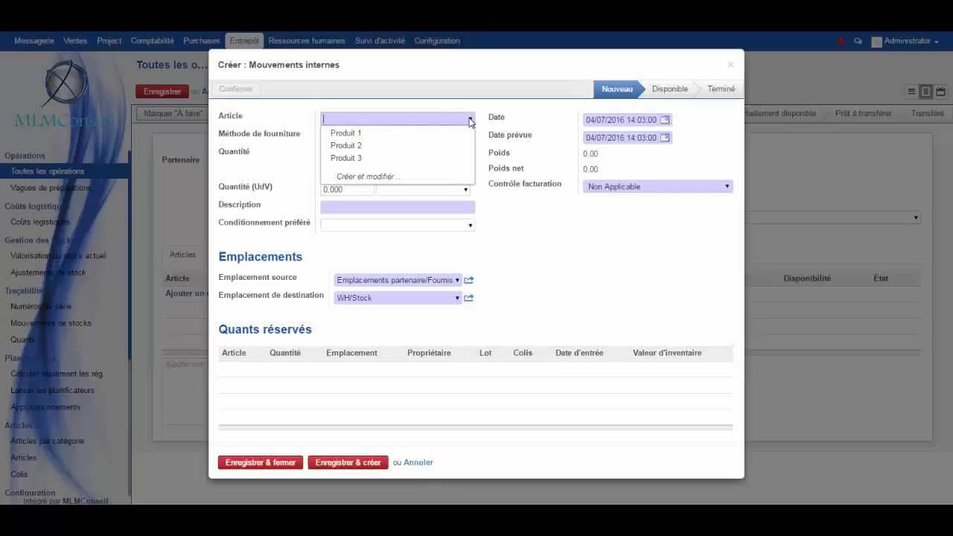
click(346, 133)
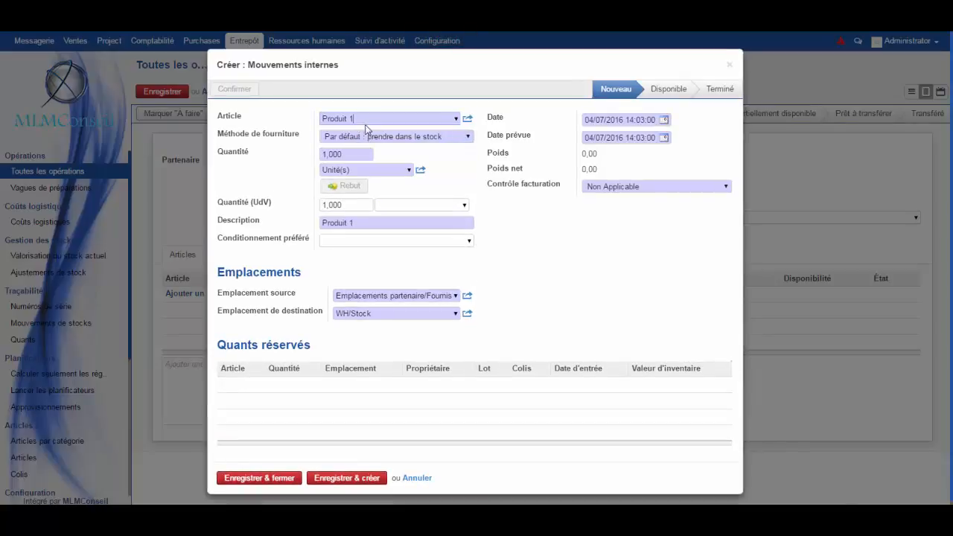
double_click(324, 154)
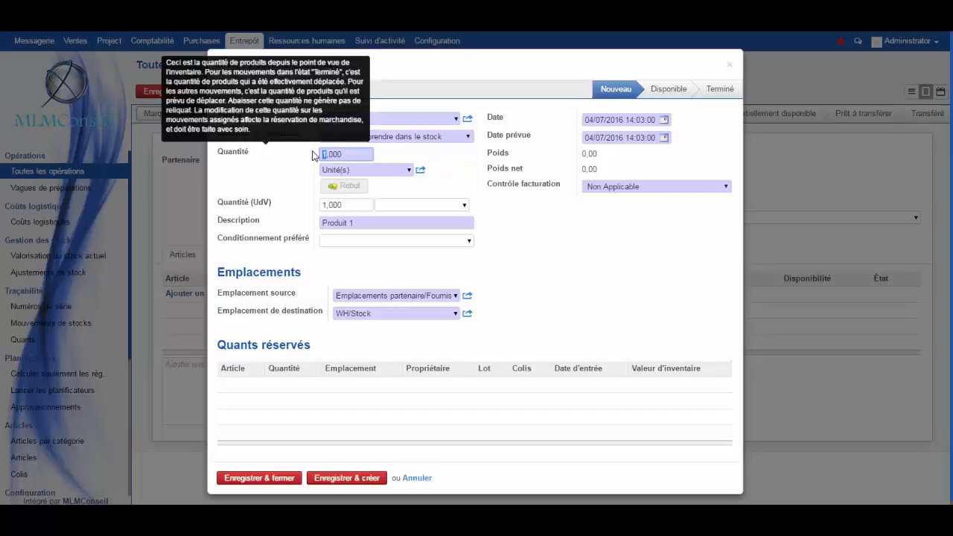
text(50)
key(Tab)
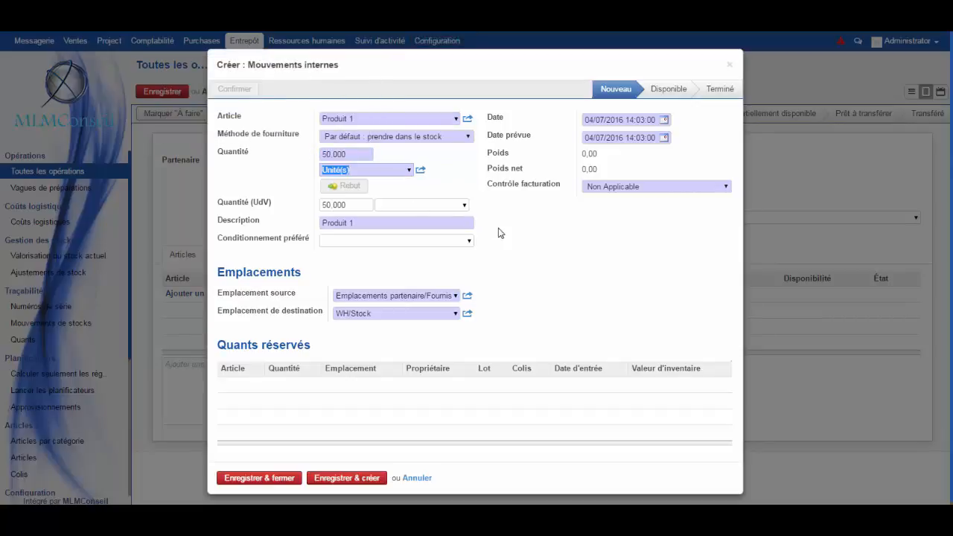
click(530, 238)
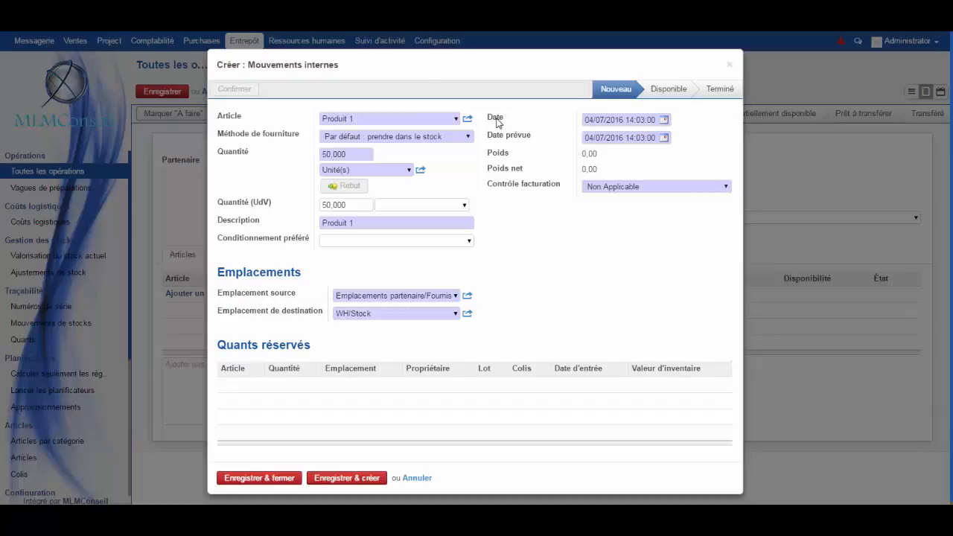
Set Produit 1's invoice control to À facturer, keep WH/Stock as destination, and save the line.
mouse_move(498, 123)
click(699, 193)
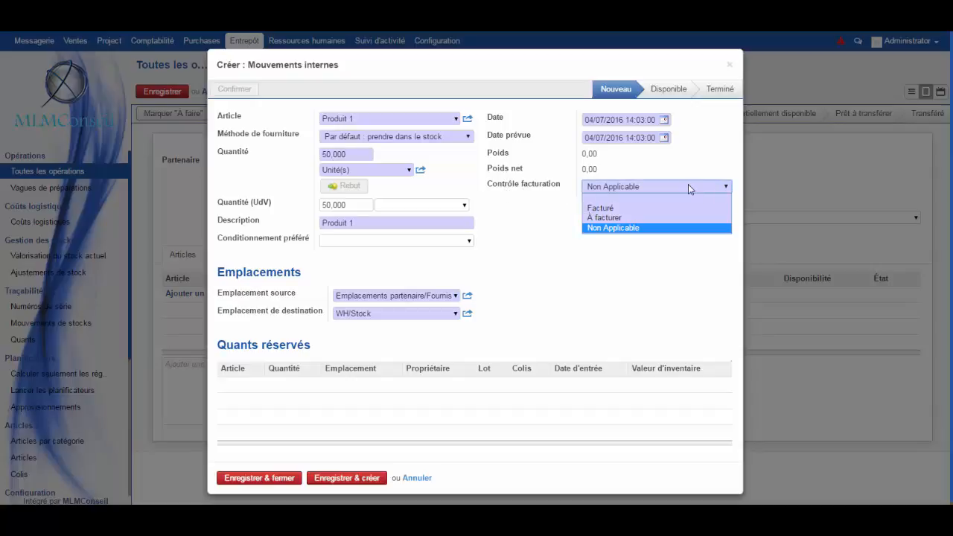
click(612, 219)
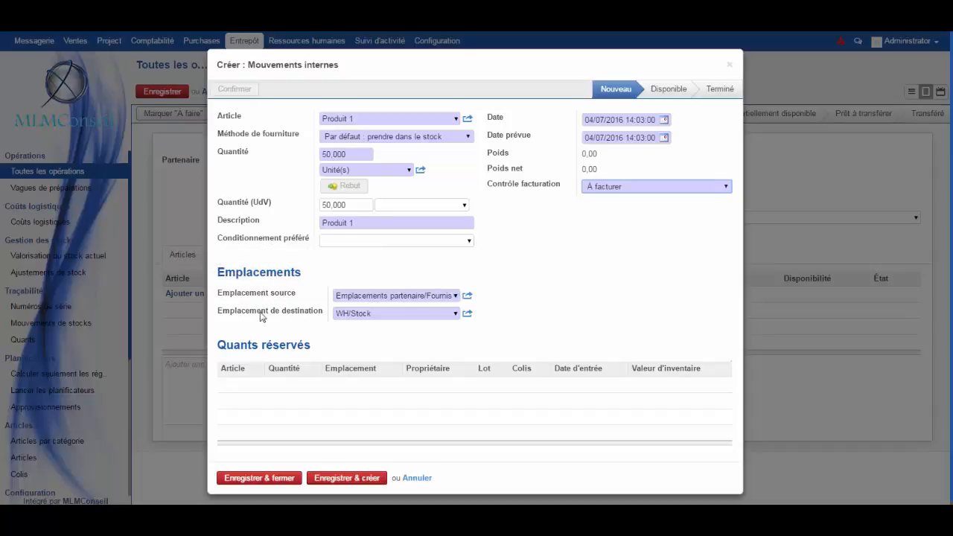
mouse_move(298, 315)
click(453, 316)
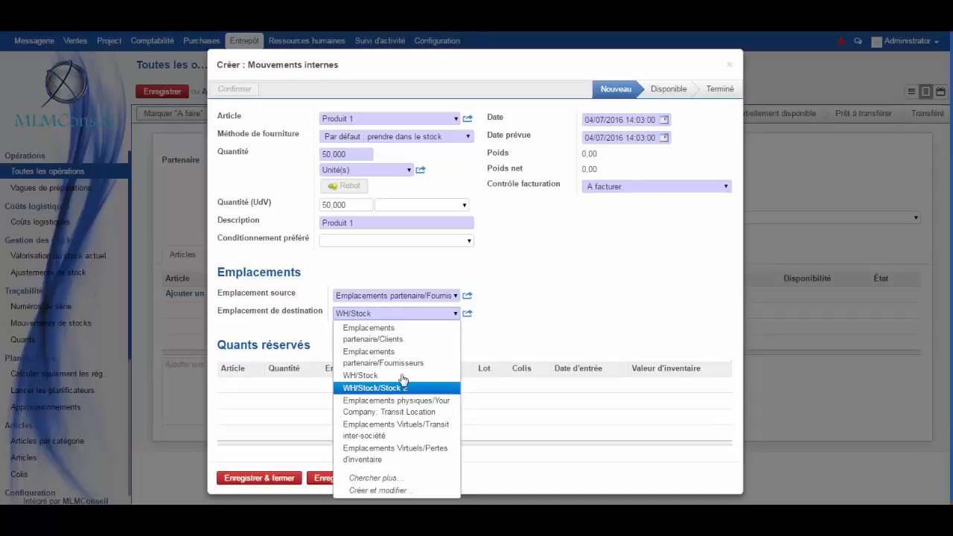
click(399, 315)
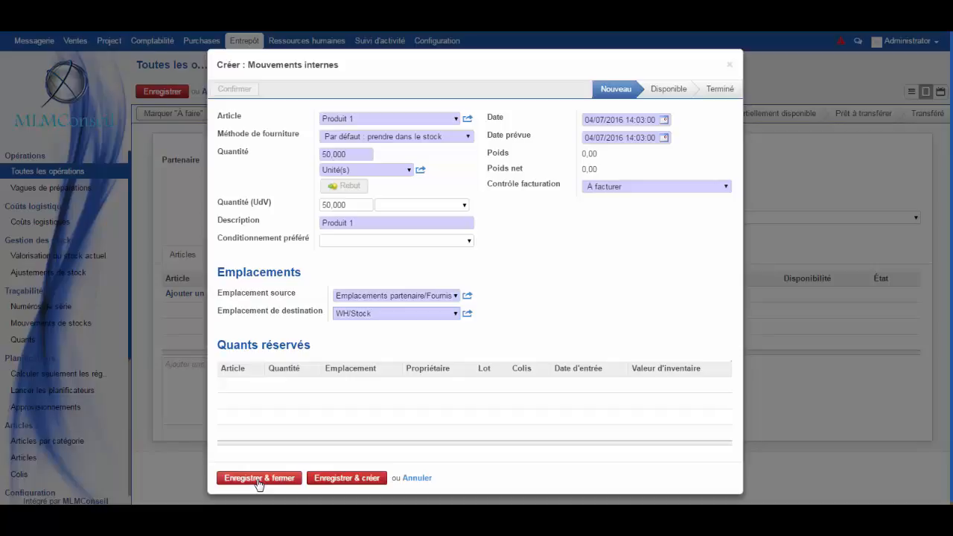
click(327, 482)
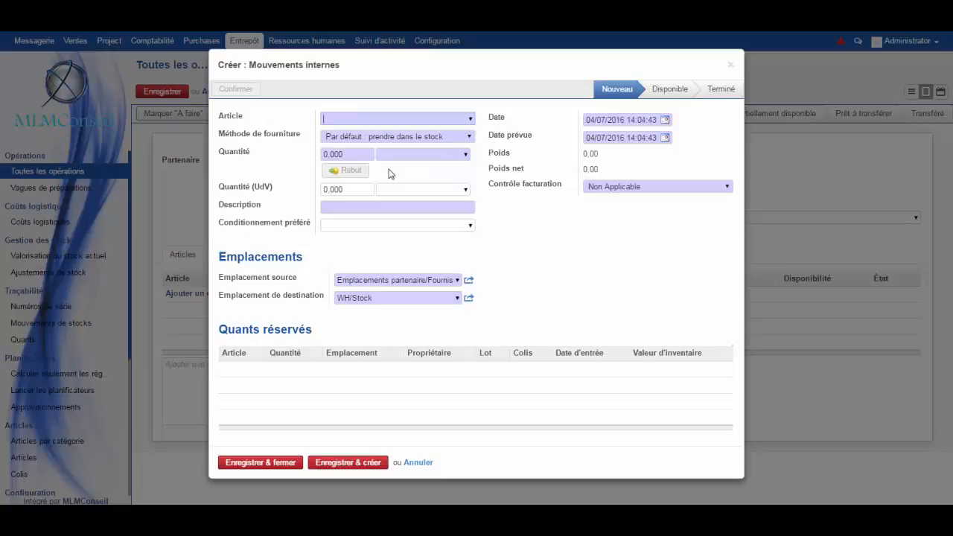
Add and save a line for Produit 2 with quantity 70 and invoice control À facturer.
click(470, 119)
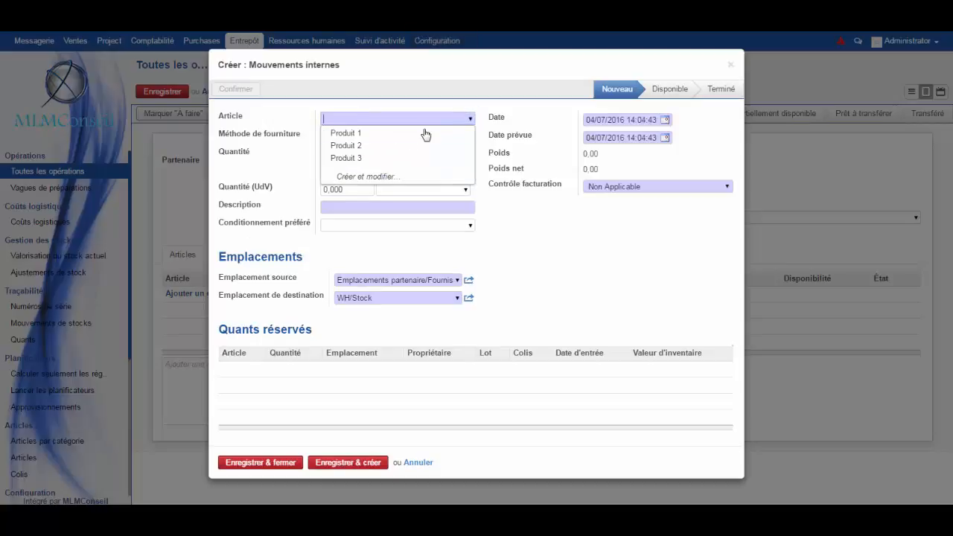
click(354, 146)
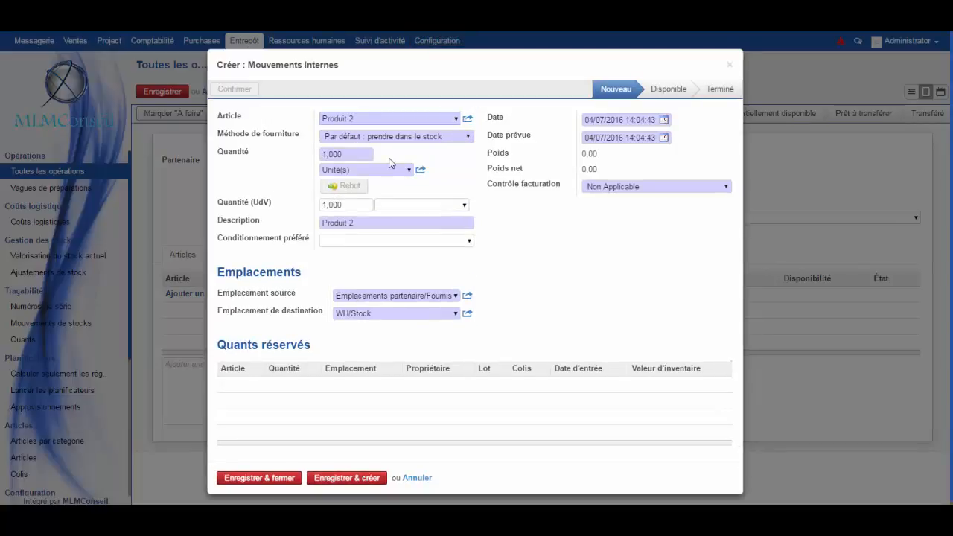
drag(326, 156, 313, 160)
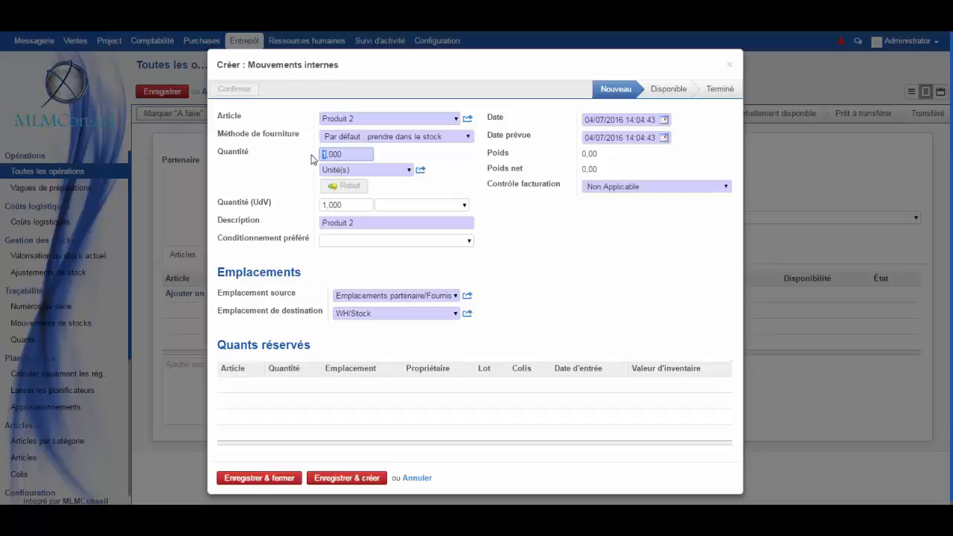
mouse_move(311, 159)
text(70)
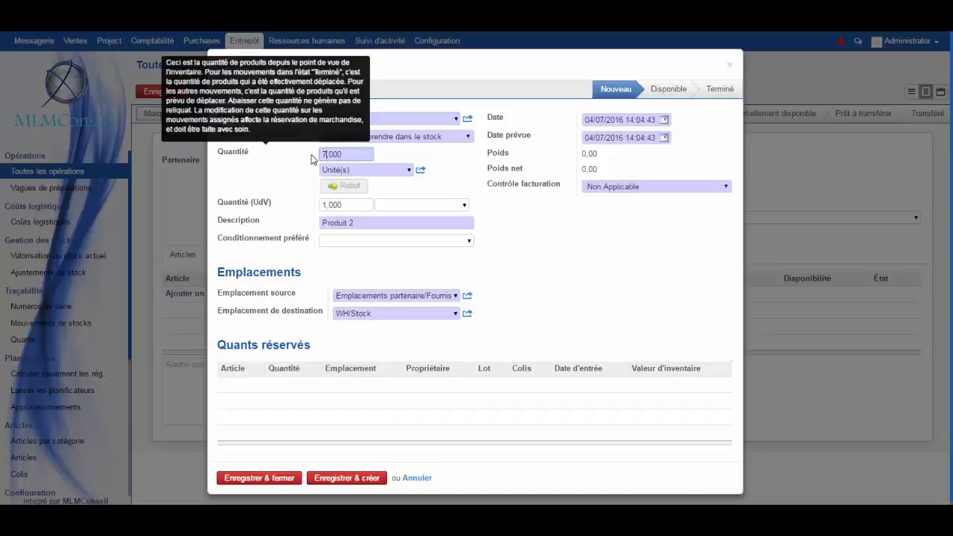
click(726, 187)
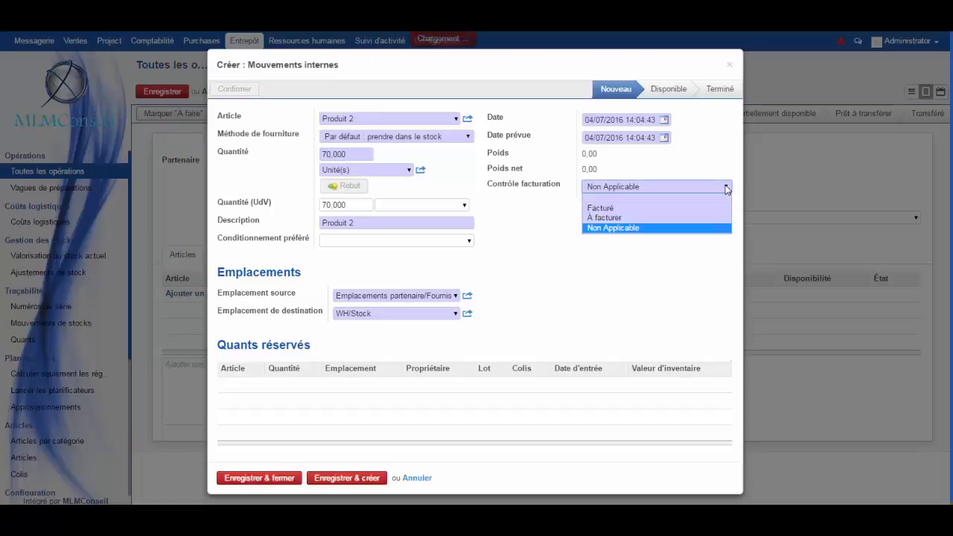
click(629, 217)
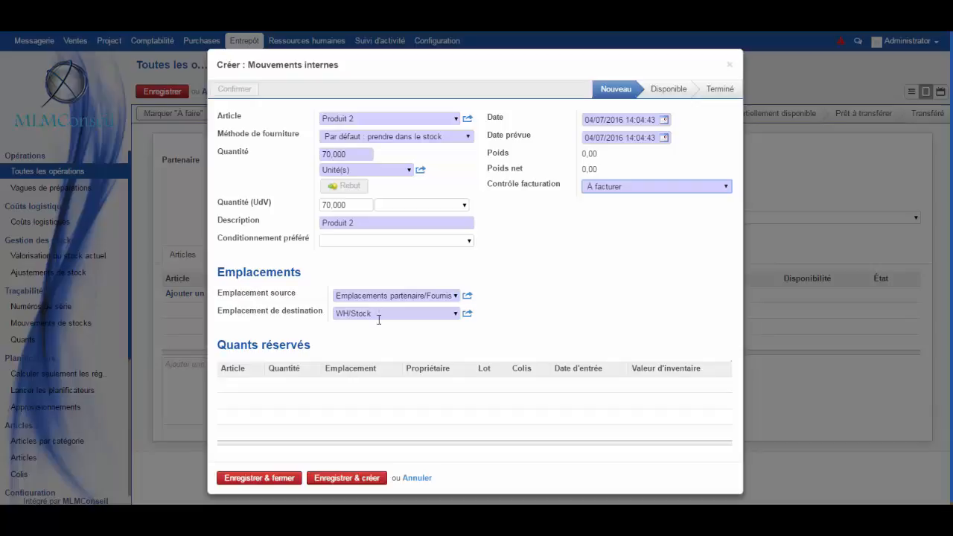
click(347, 478)
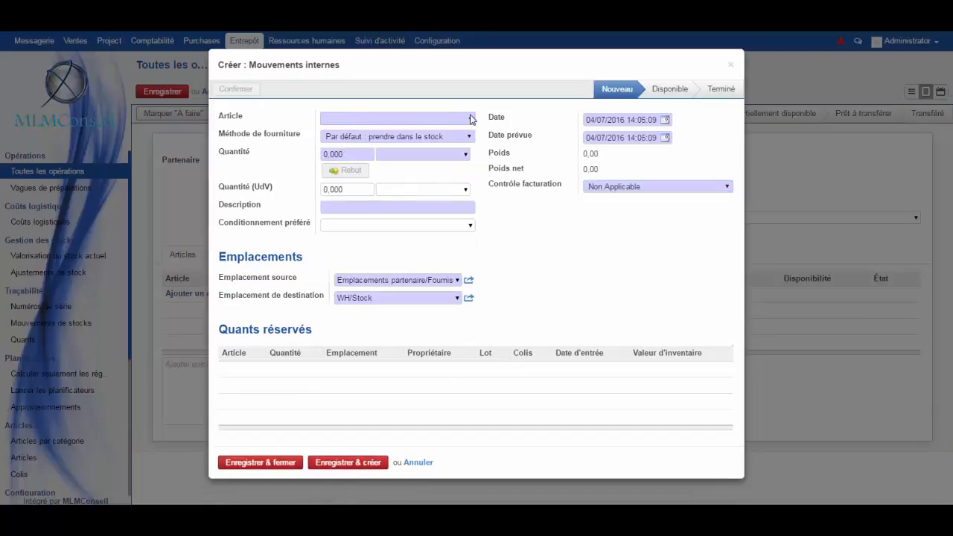
Add a final line for Produit 3 with quantity 100 and invoice control À facturer, and return to the transfer.
click(470, 119)
click(375, 158)
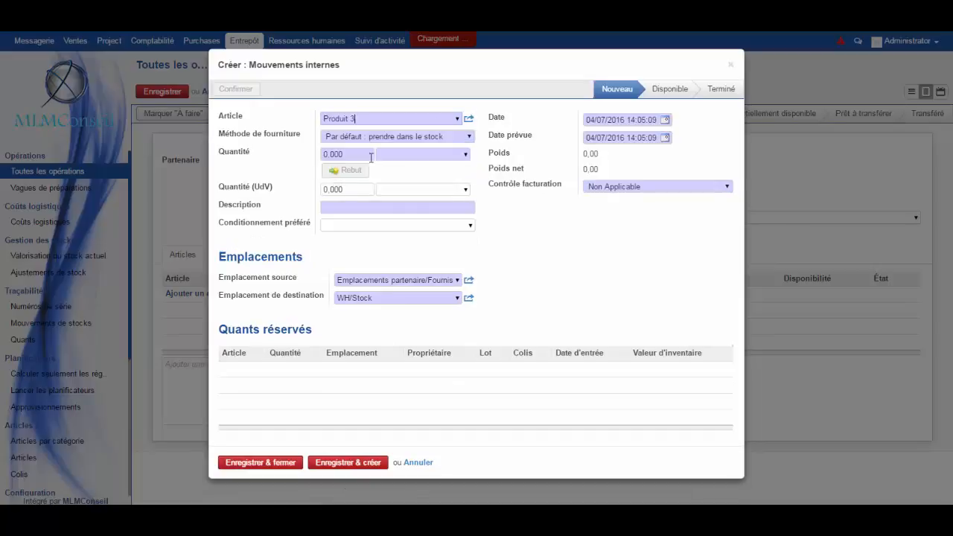
click(325, 153)
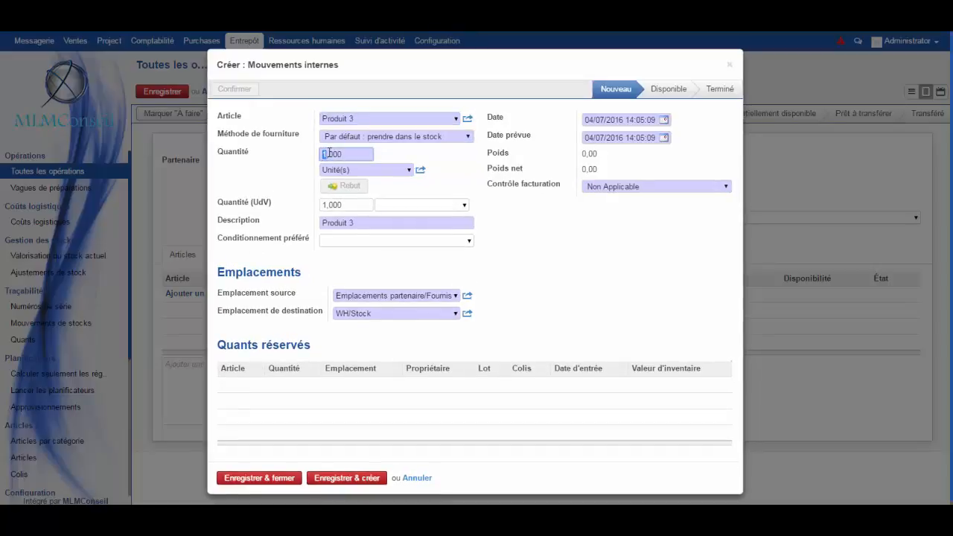
text(00)
click(726, 187)
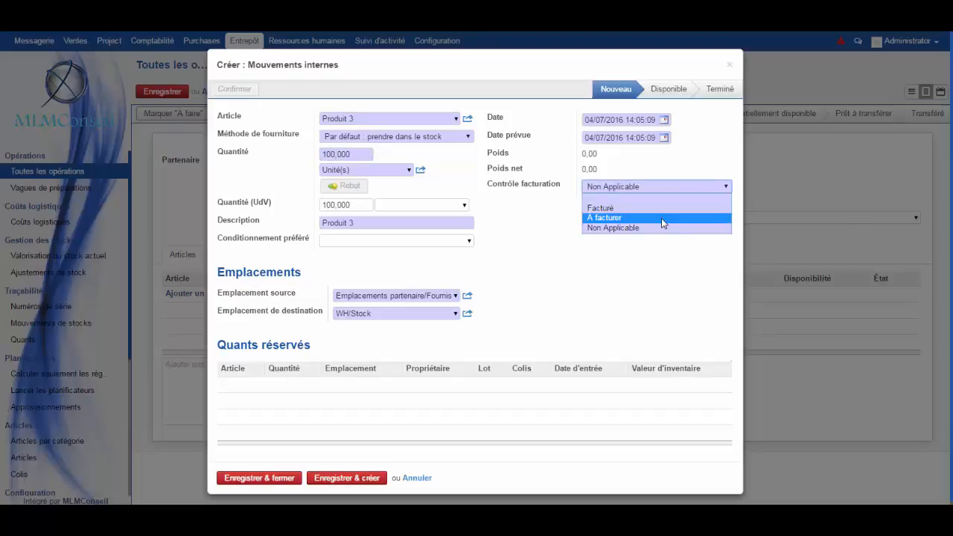
click(662, 218)
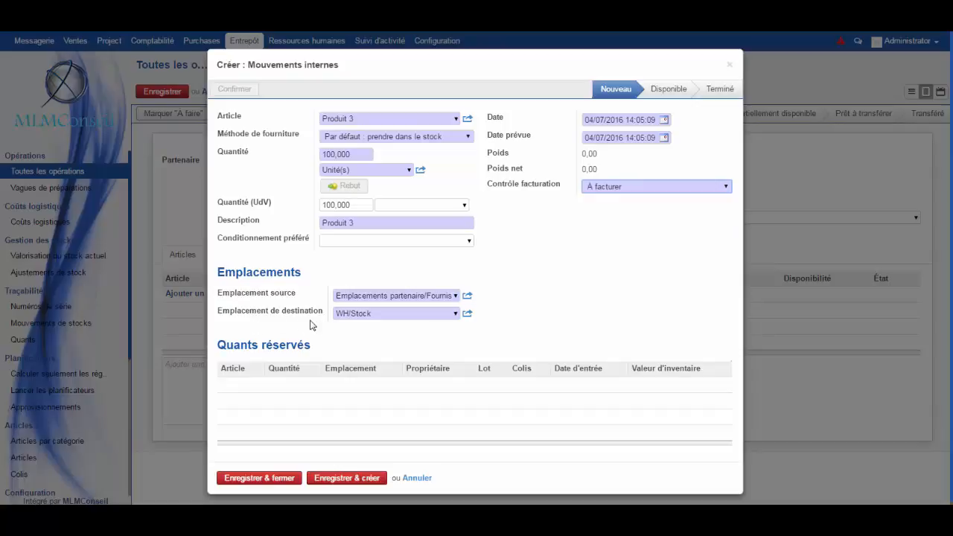
click(263, 483)
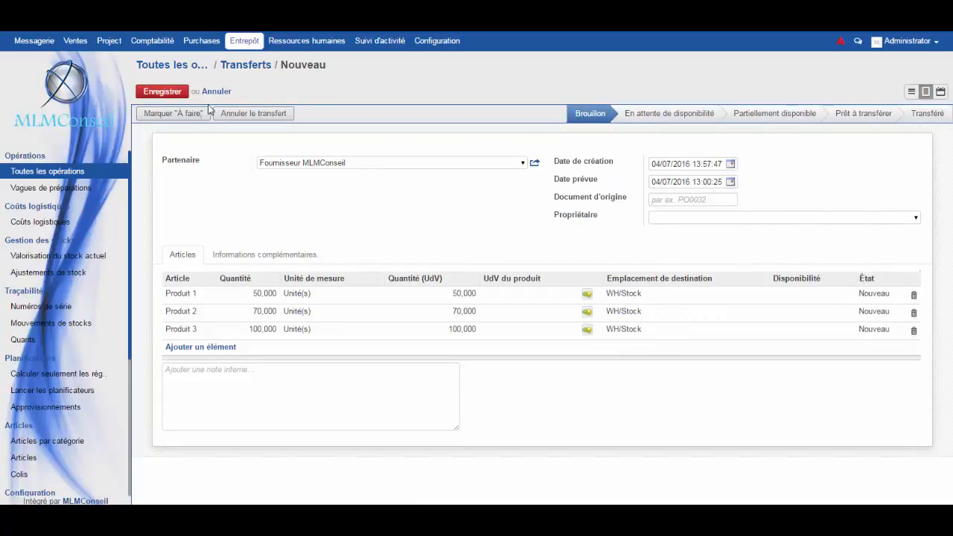
Save the reception, mark it as to do, and transfer all listed quantities into WH/Stock.
click(163, 93)
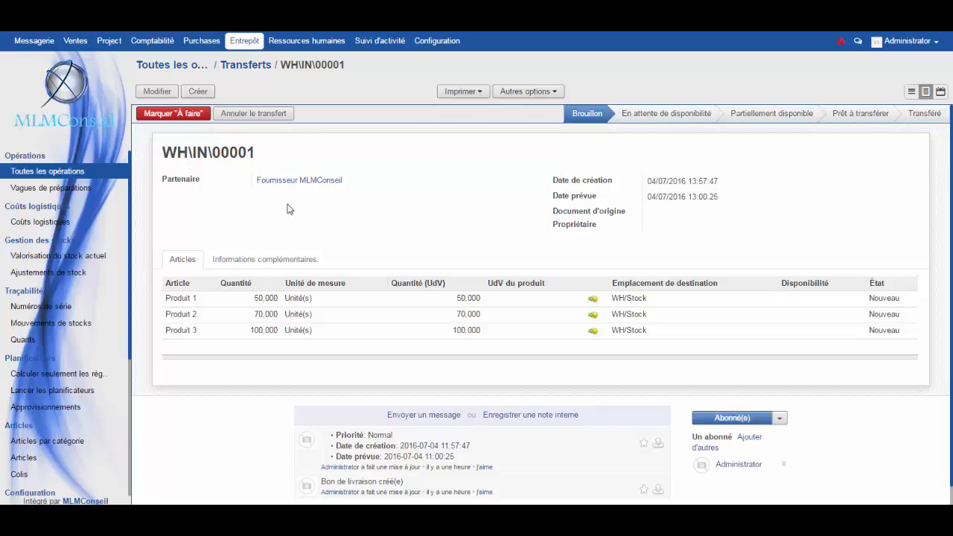
click(170, 114)
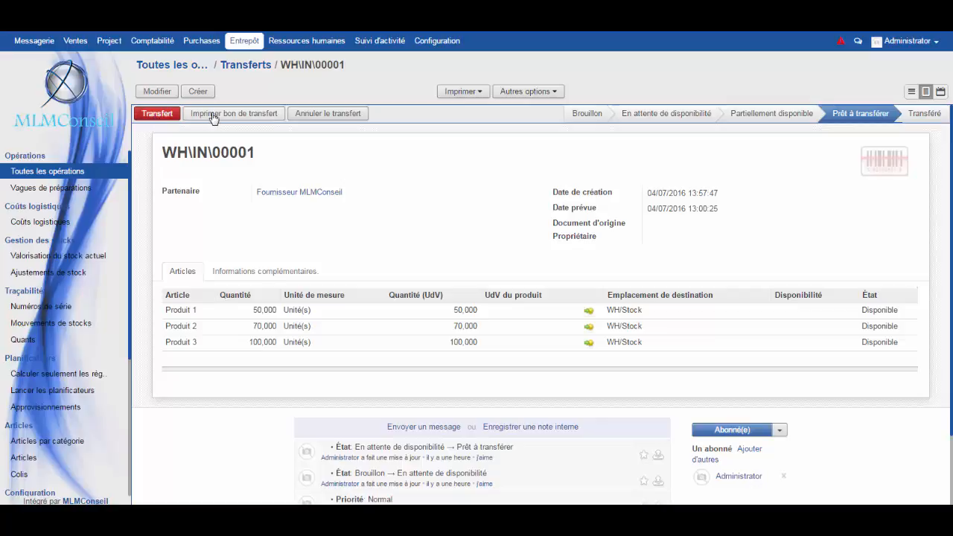
click(158, 119)
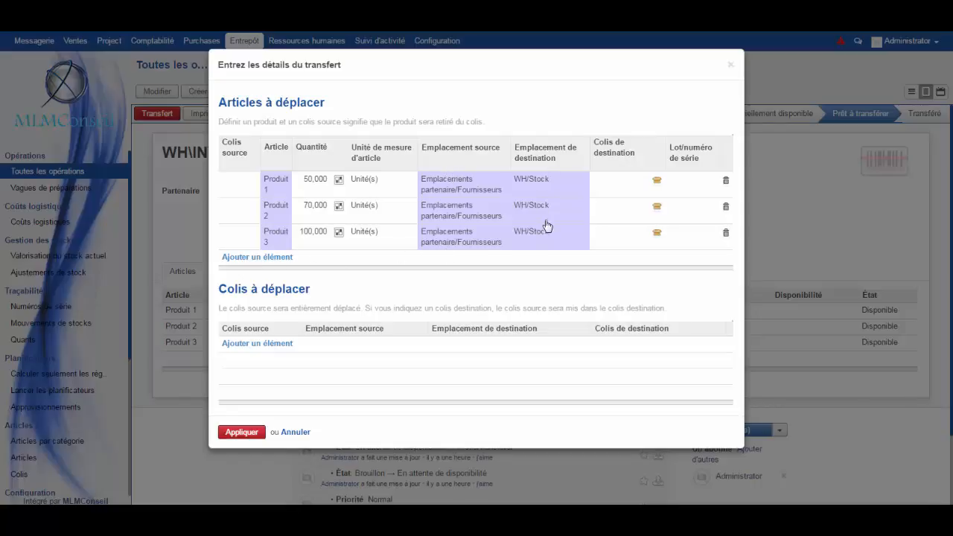
click(244, 432)
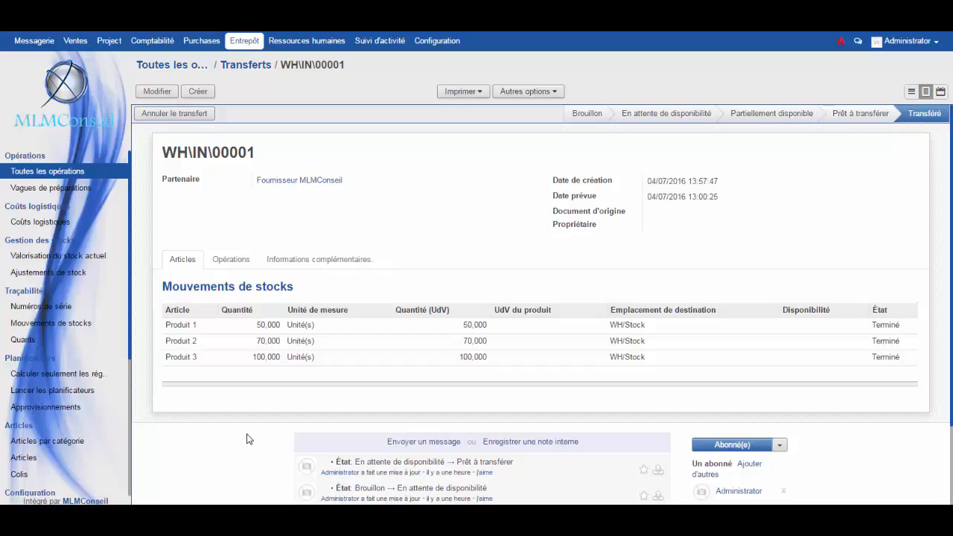
Create a stock adjustment with reference 04/06/2016 for all articles in WH/Stock and start the inventory.
click(49, 277)
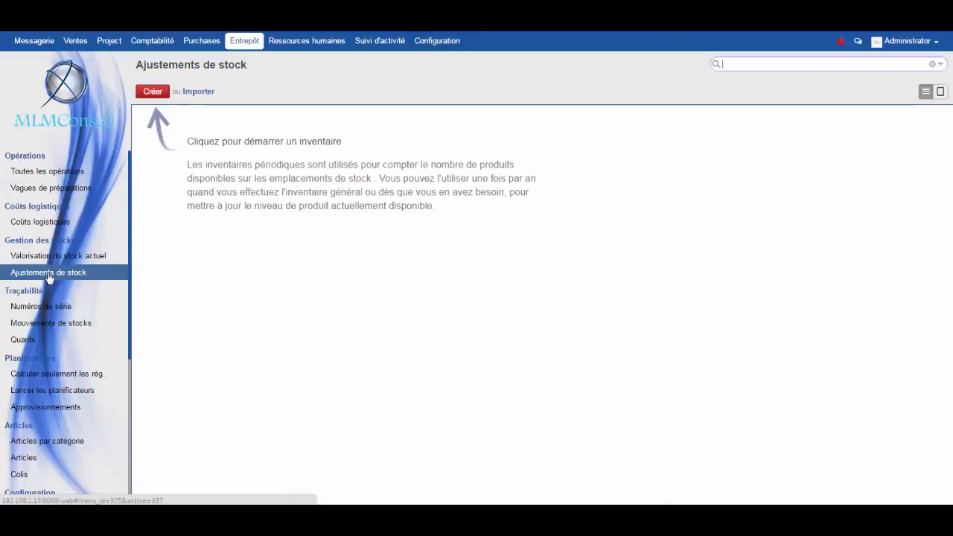
click(153, 93)
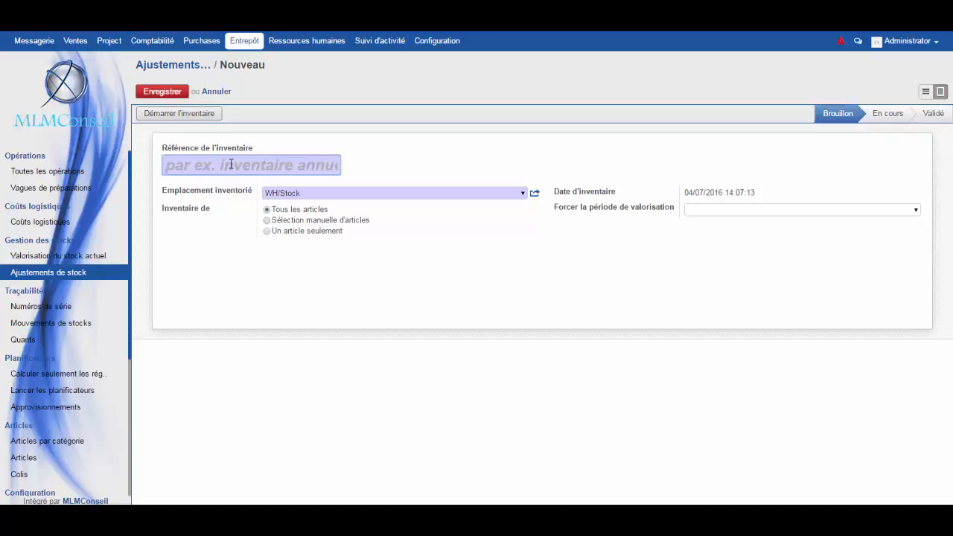
text(04)
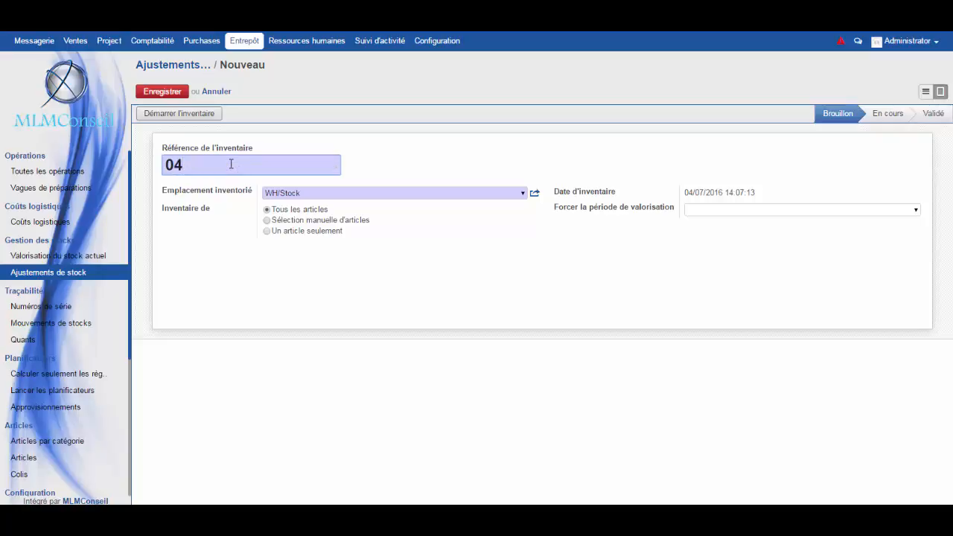
text(/06/2016)
click(178, 93)
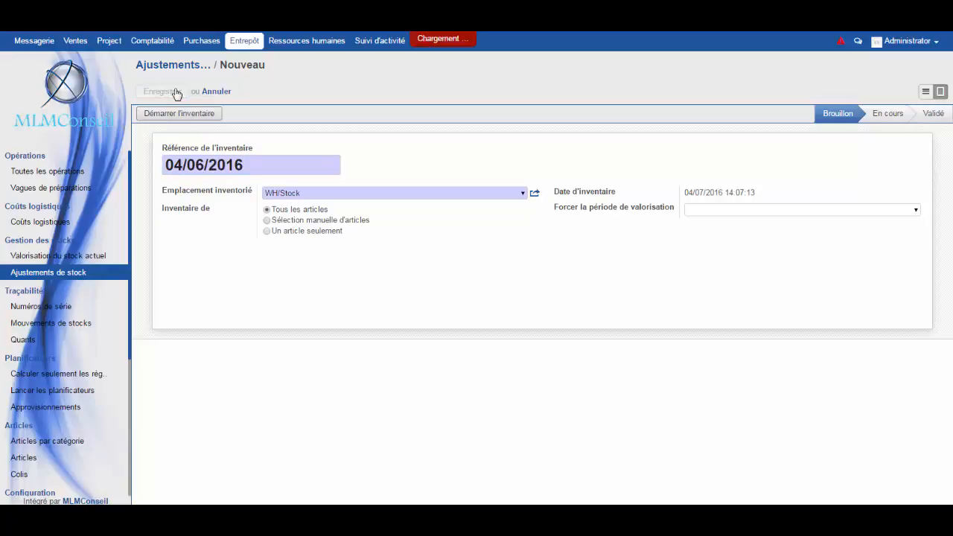
click(184, 120)
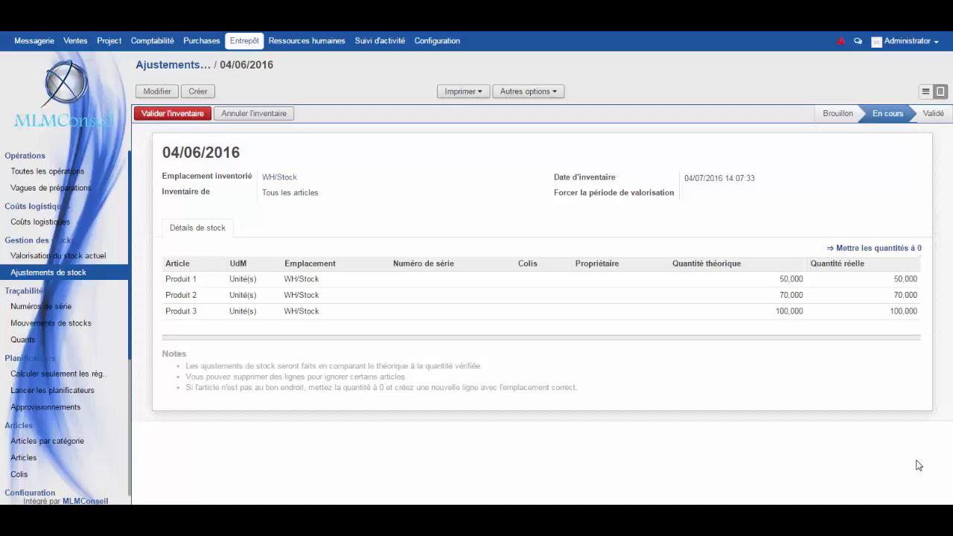
Create an internal transfer with Administrator as partner and planned date 04/07/2016 13:50:31.
click(41, 172)
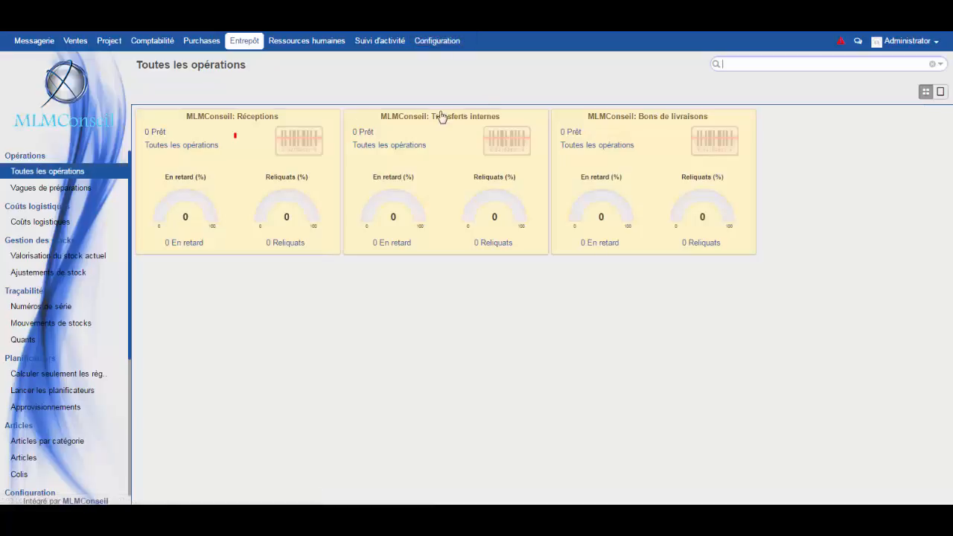
click(383, 147)
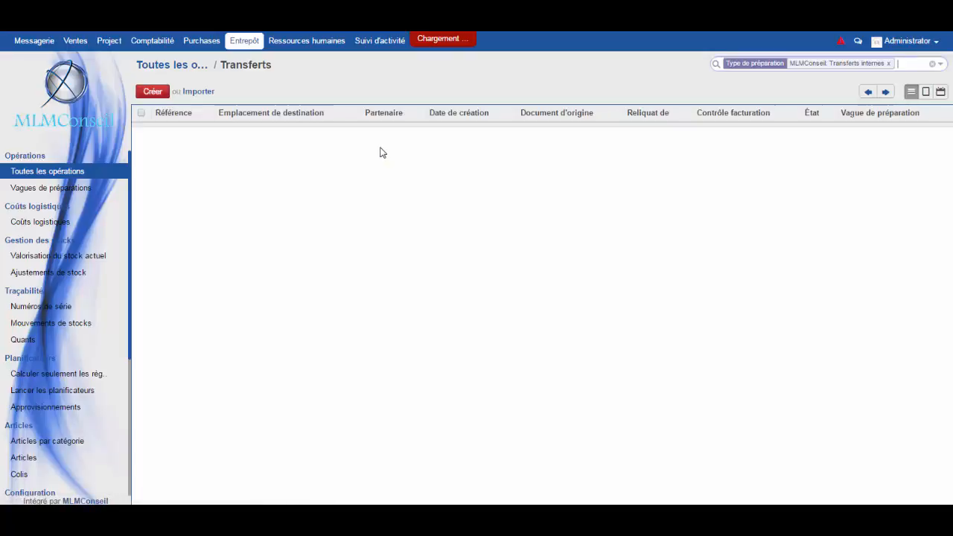
click(157, 94)
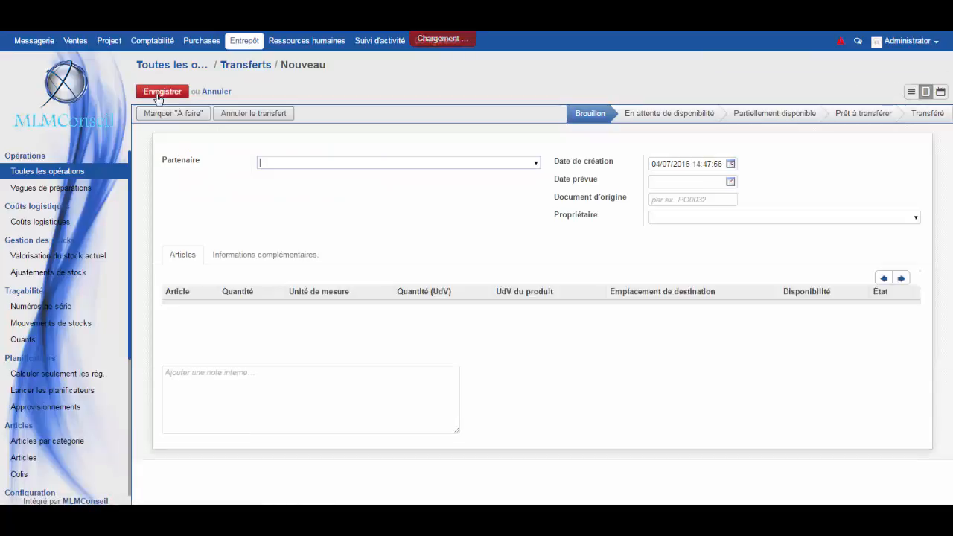
click(537, 163)
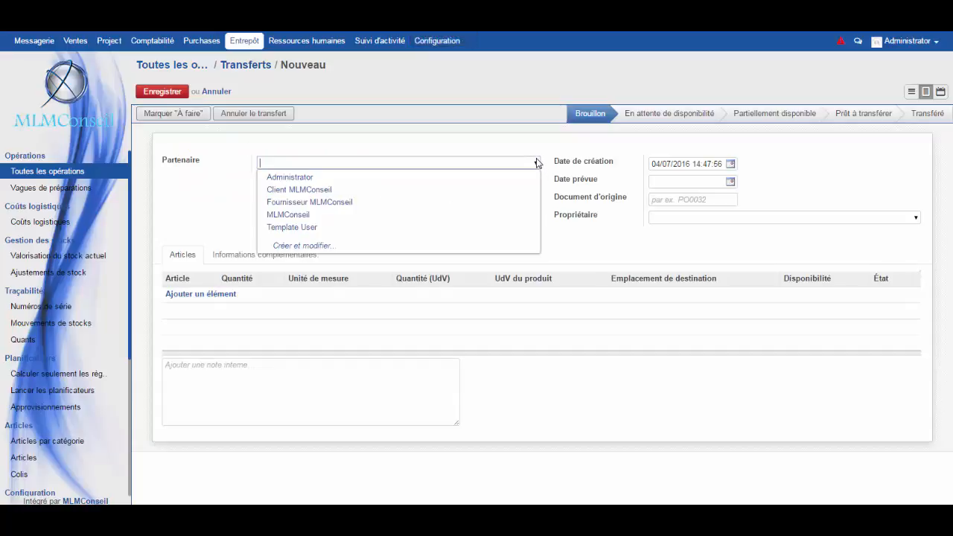
click(301, 179)
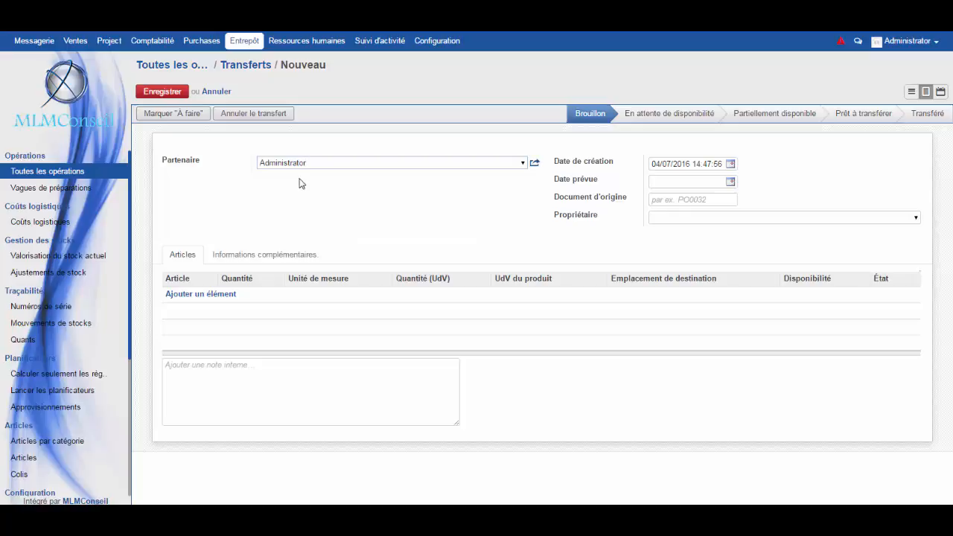
click(731, 183)
click(731, 183)
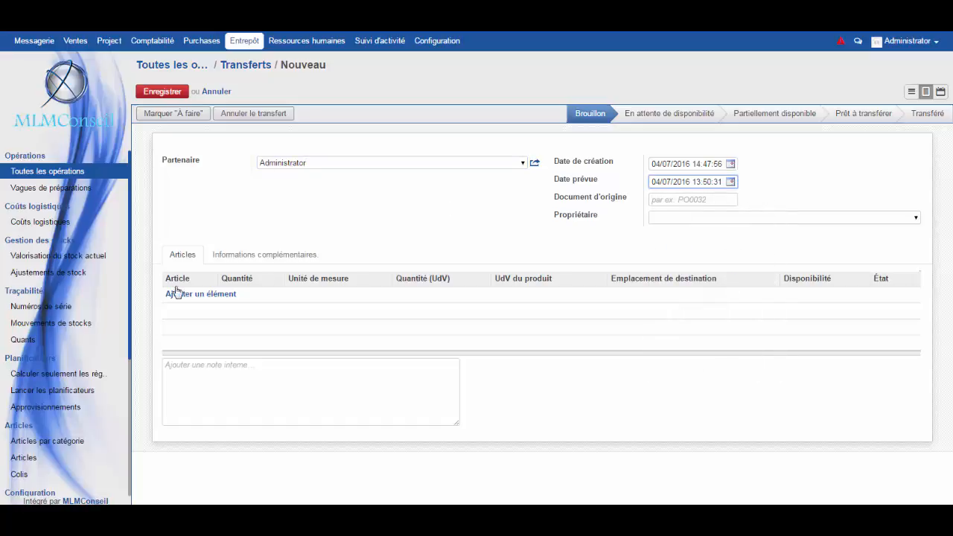
Add and save a movement line for 20 units of Produit 1 from WH/Stock to WH/Stock/Stock 2, continuing with a new line.
click(208, 295)
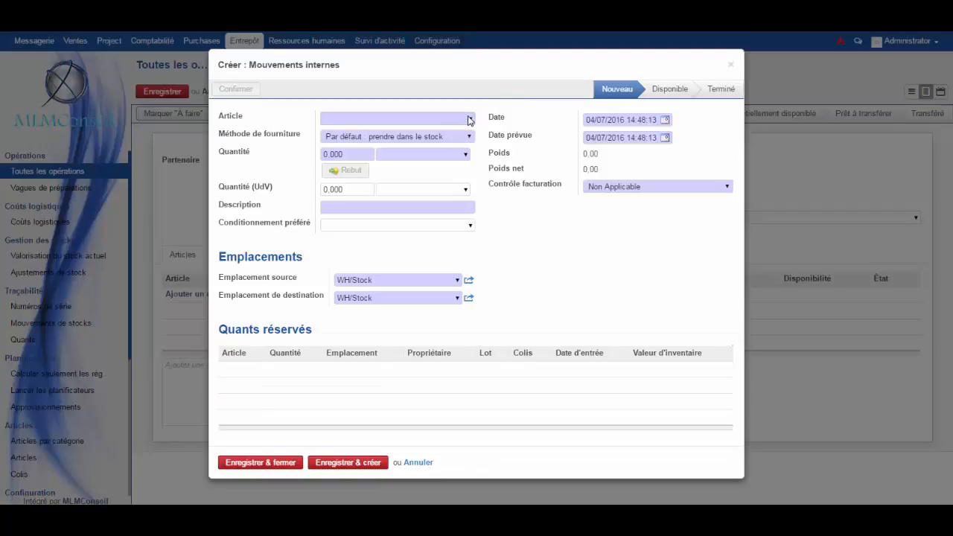
click(470, 118)
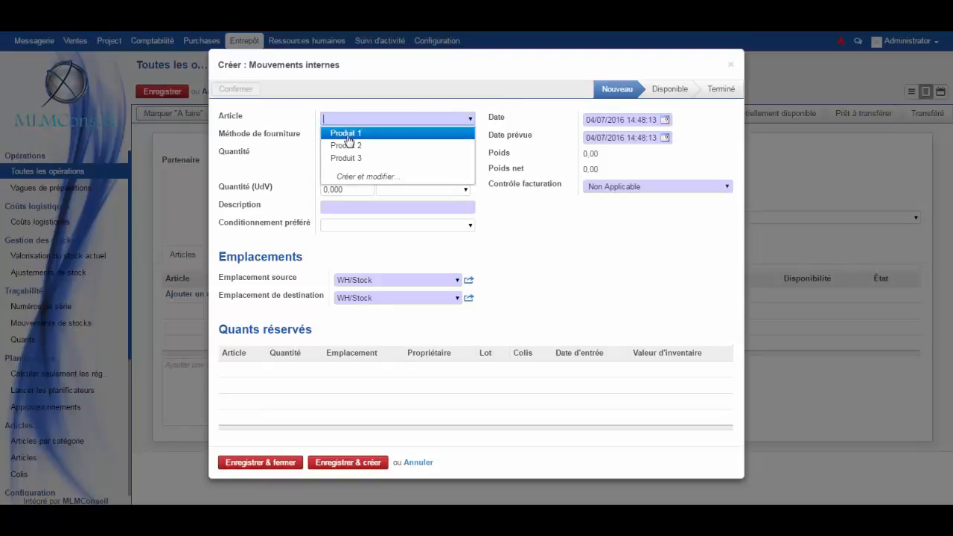
click(347, 135)
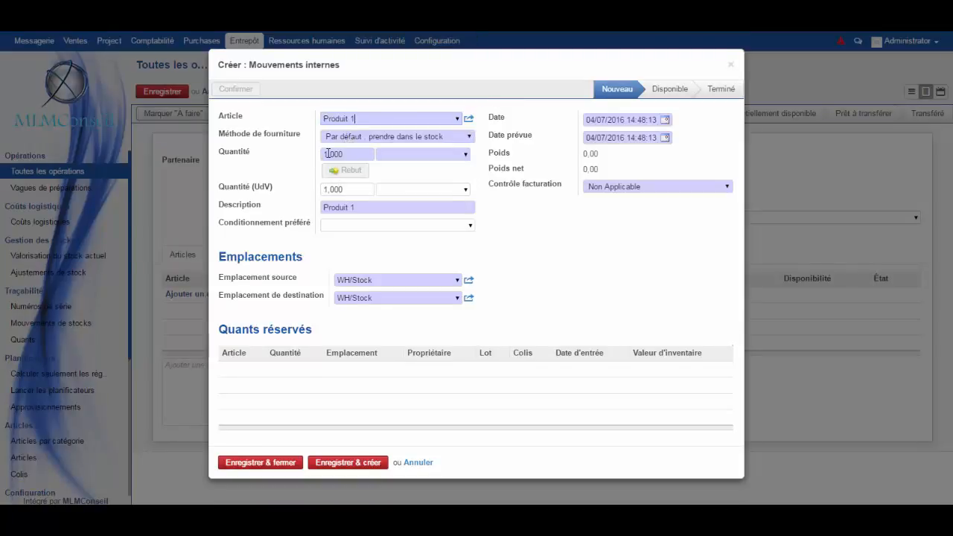
click(323, 154)
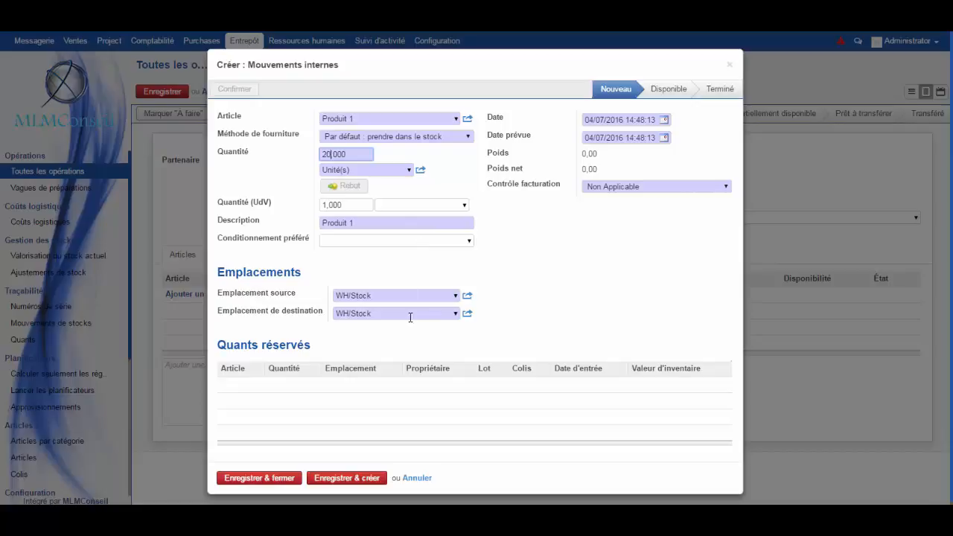
click(715, 187)
click(715, 187)
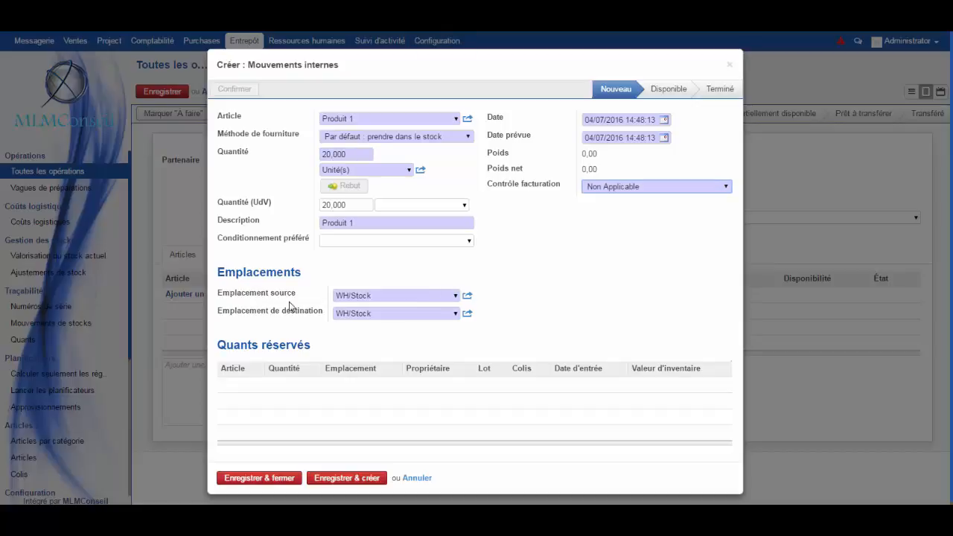
drag(377, 296, 328, 299)
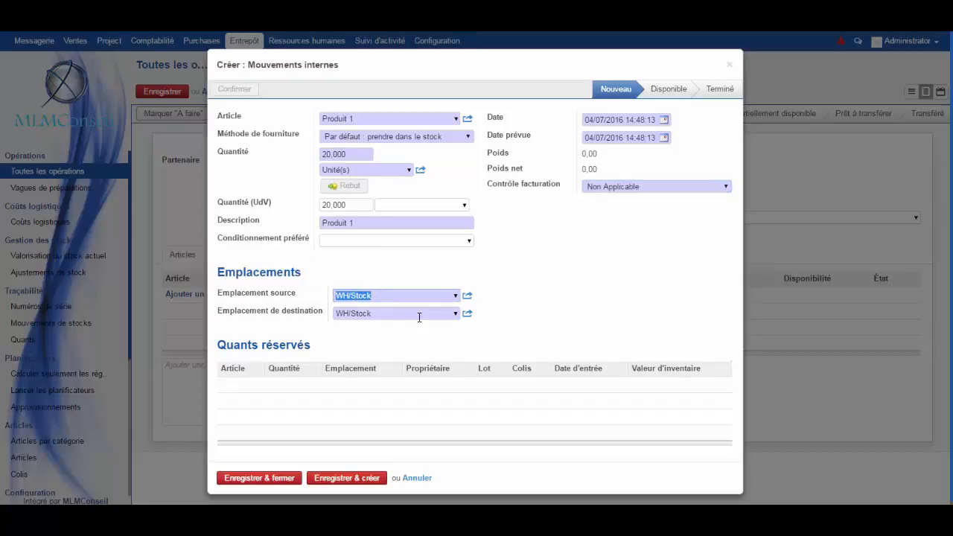
click(456, 313)
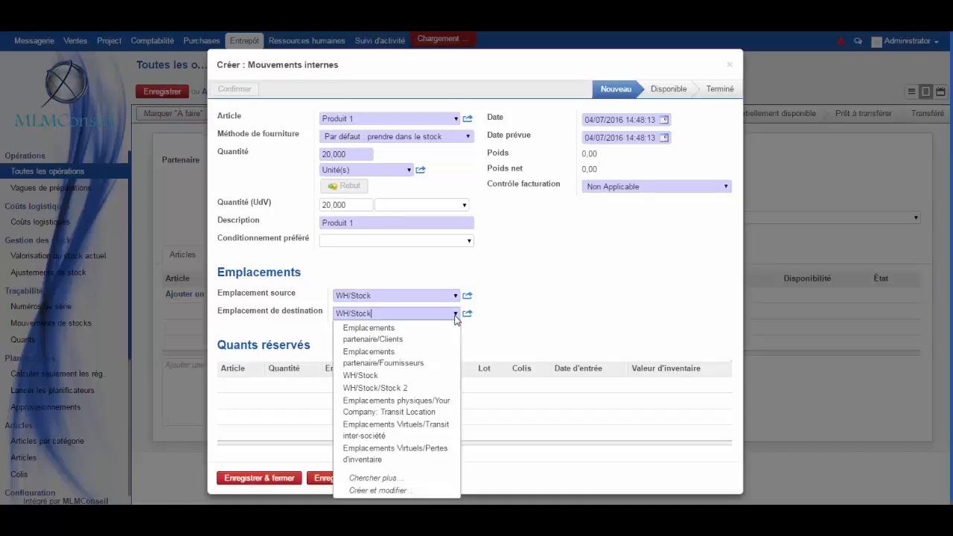
click(426, 389)
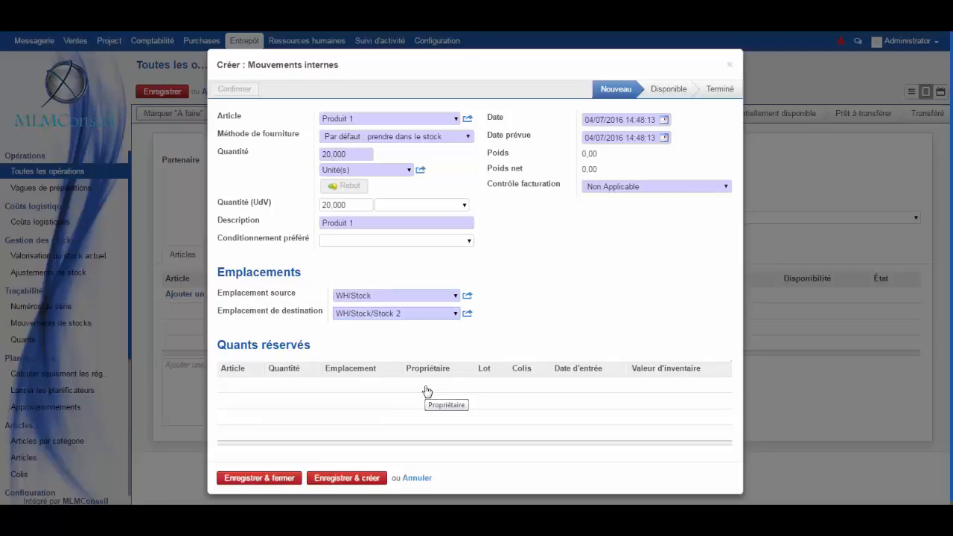
click(346, 480)
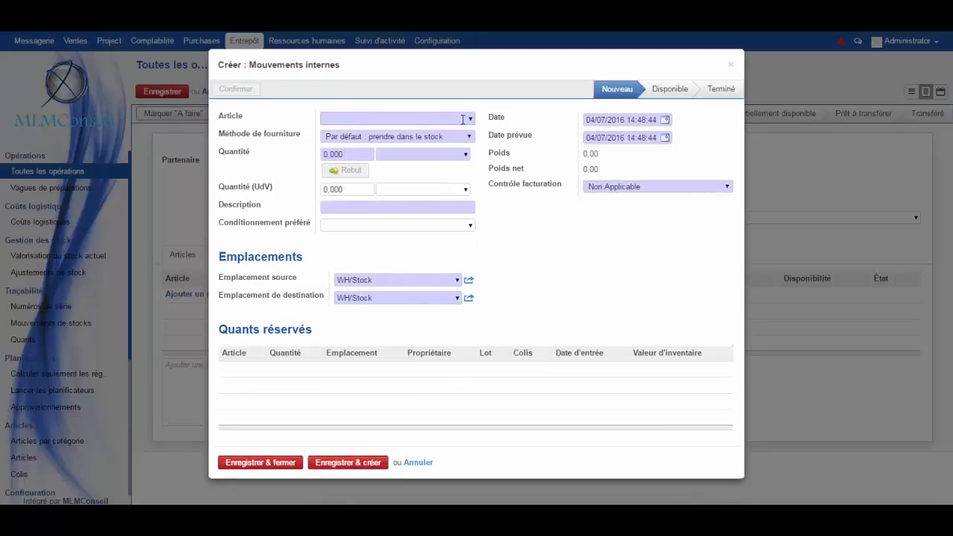
Add and save a movement line for 30 units of Produit 2 to WH/Stock/Stock 2, continuing with a new line.
click(470, 118)
click(369, 146)
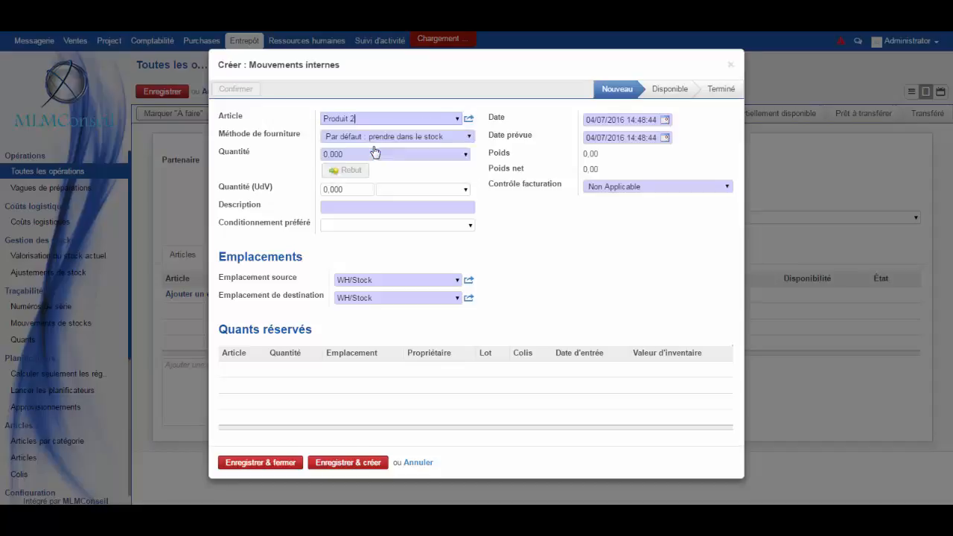
click(328, 154)
text(30)
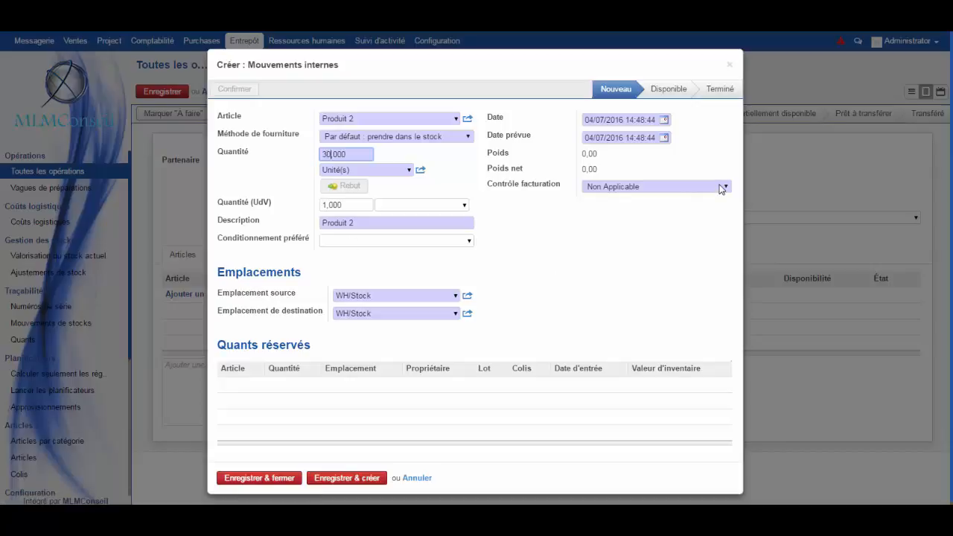
click(455, 314)
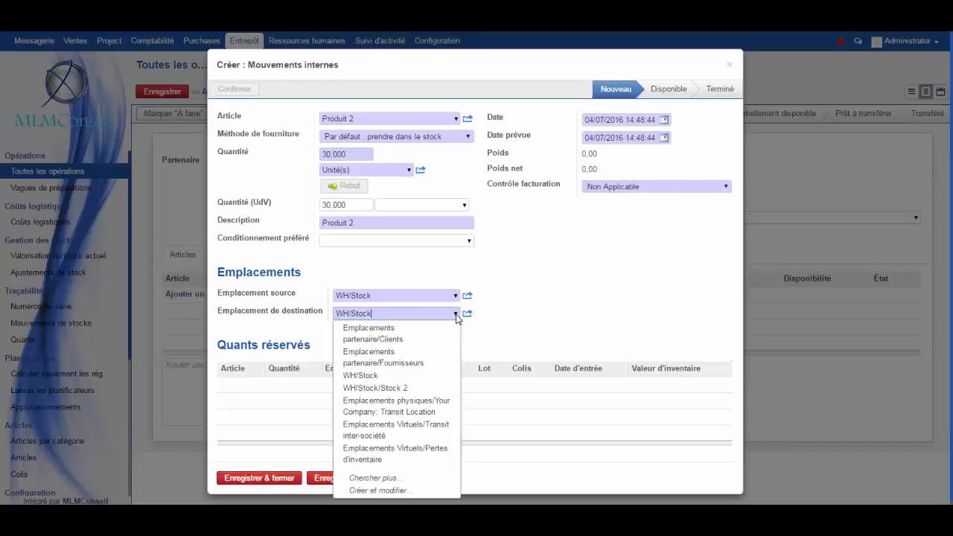
click(421, 388)
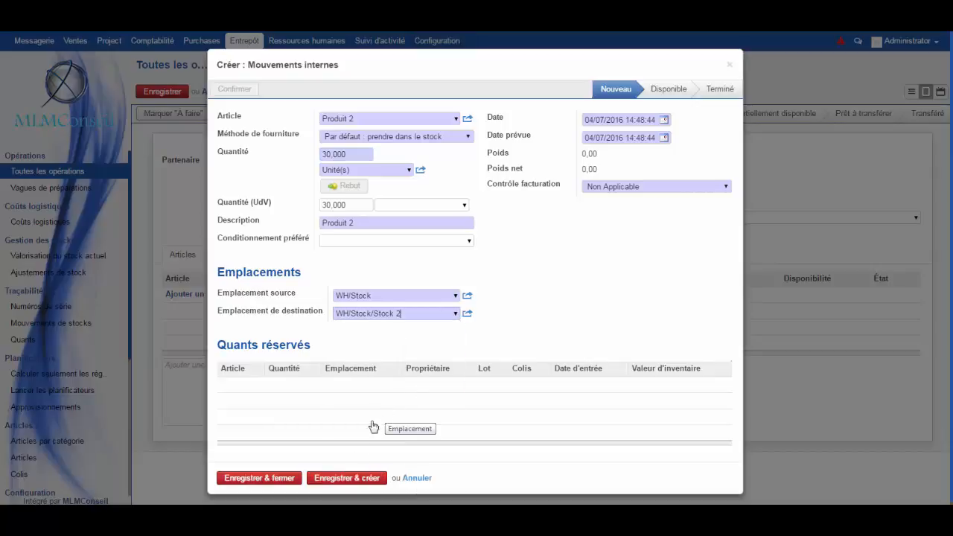
click(346, 480)
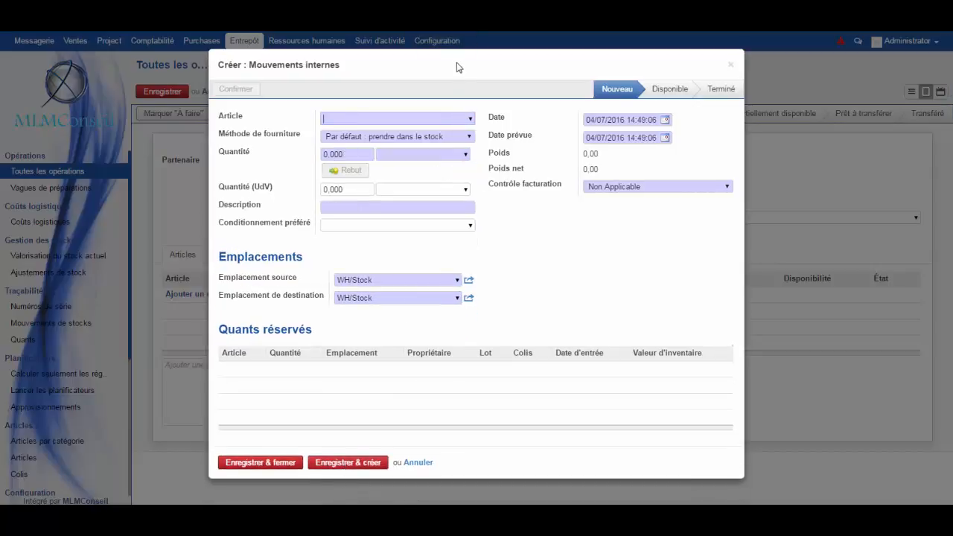
Add a final movement line for 35 units of Produit 3 to WH/Stock/Stock 2 and return to the transfer.
click(468, 117)
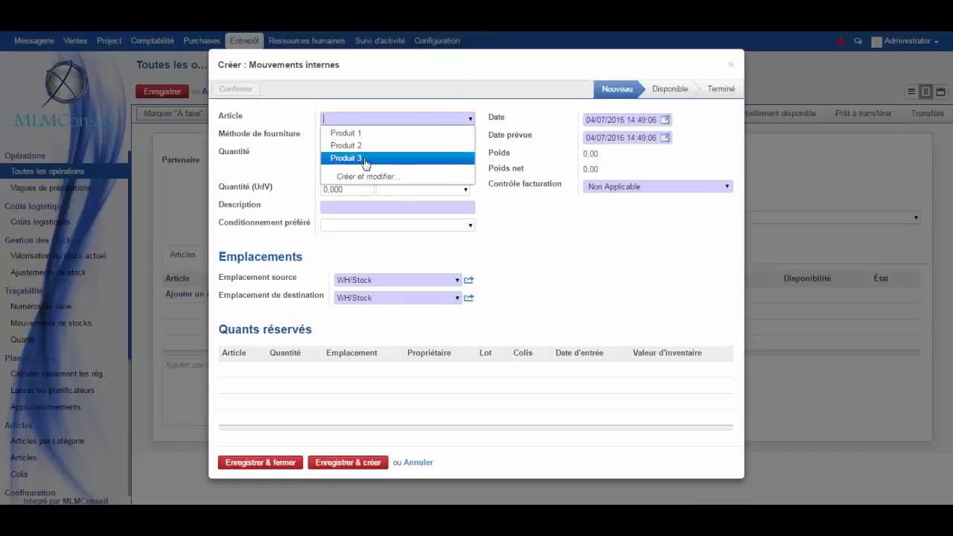
click(364, 160)
click(321, 155)
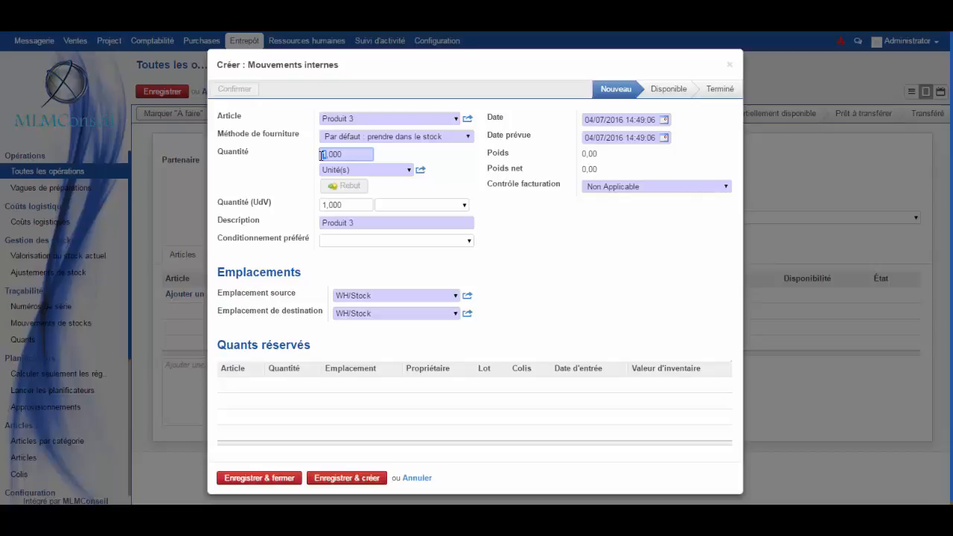
text(35)
click(456, 314)
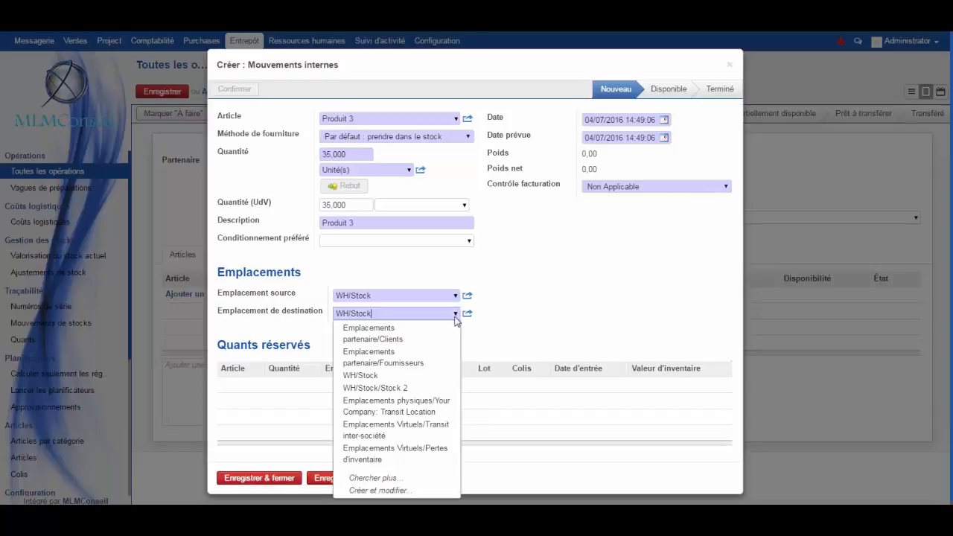
click(397, 388)
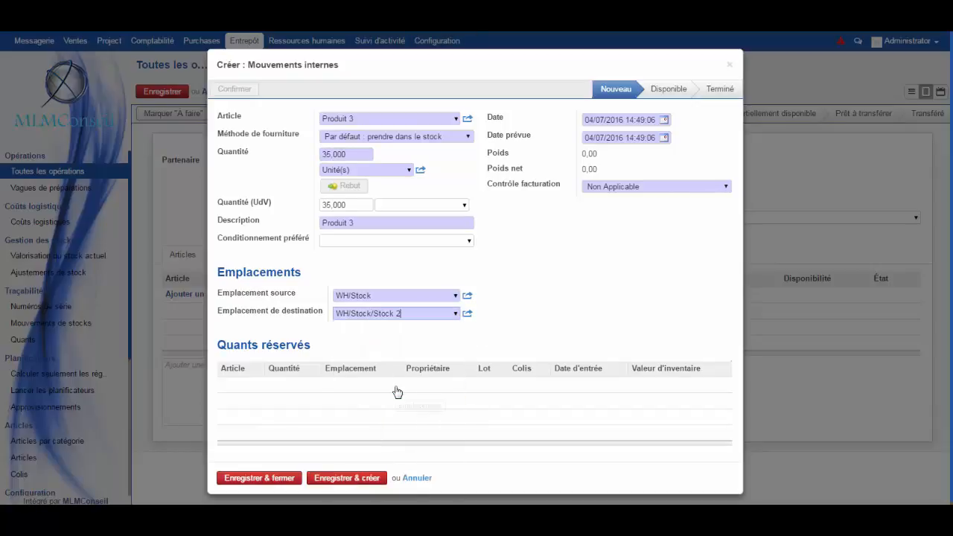
click(258, 479)
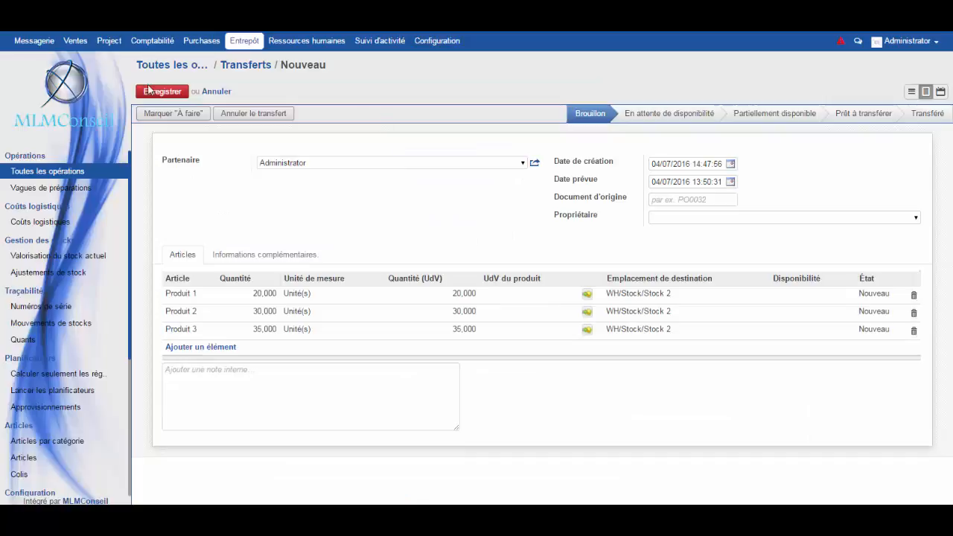
Save the internal transfer, mark it as to do, check availability, and transfer all listed quantities into WH/Stock/Stock 2.
click(162, 91)
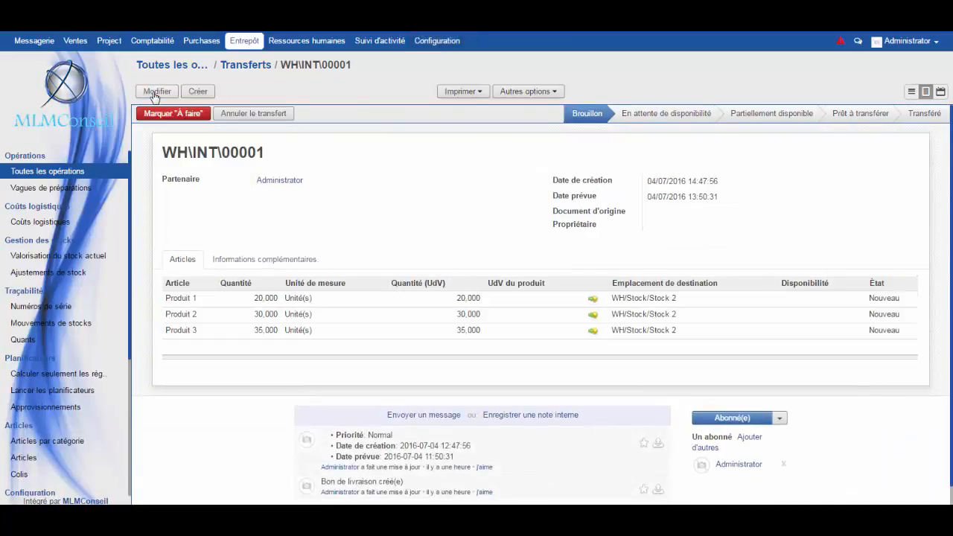
click(160, 115)
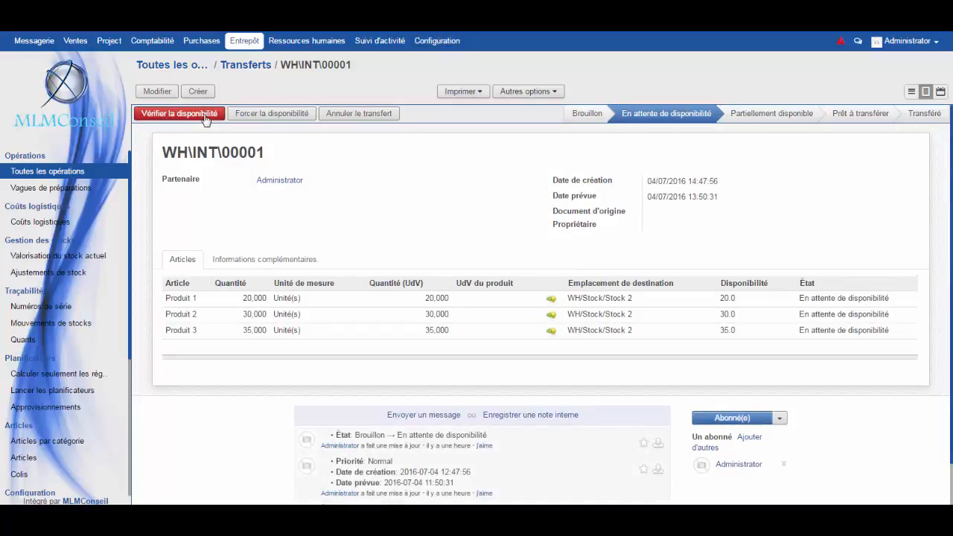
click(181, 122)
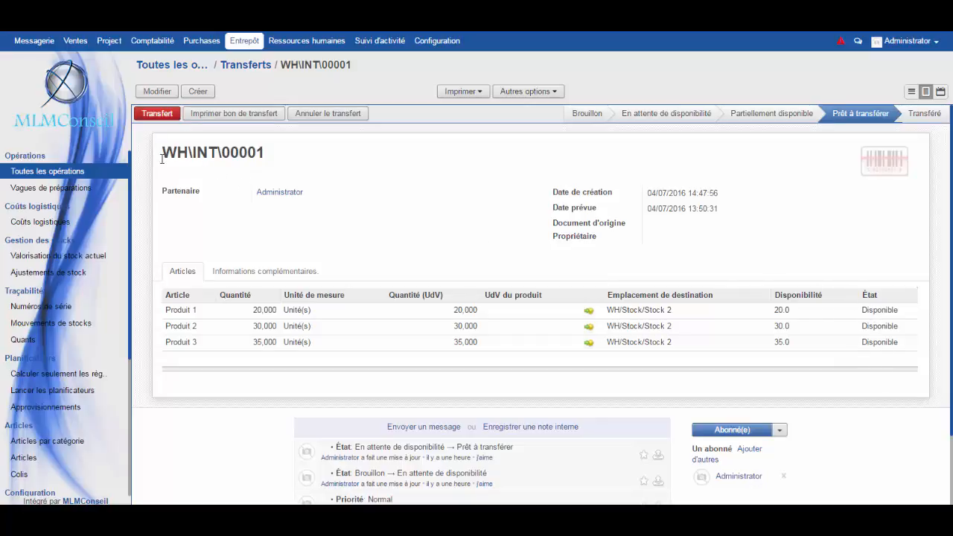
click(156, 115)
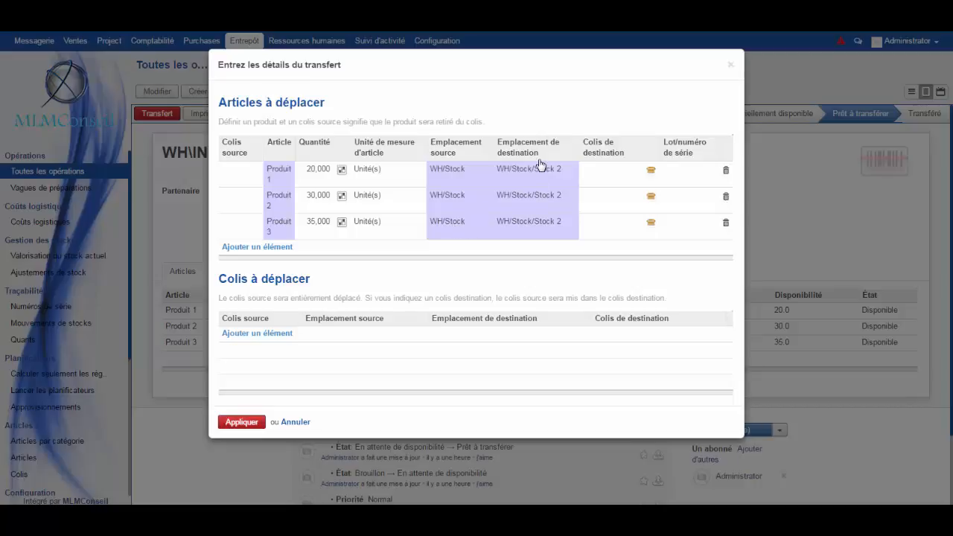
click(242, 422)
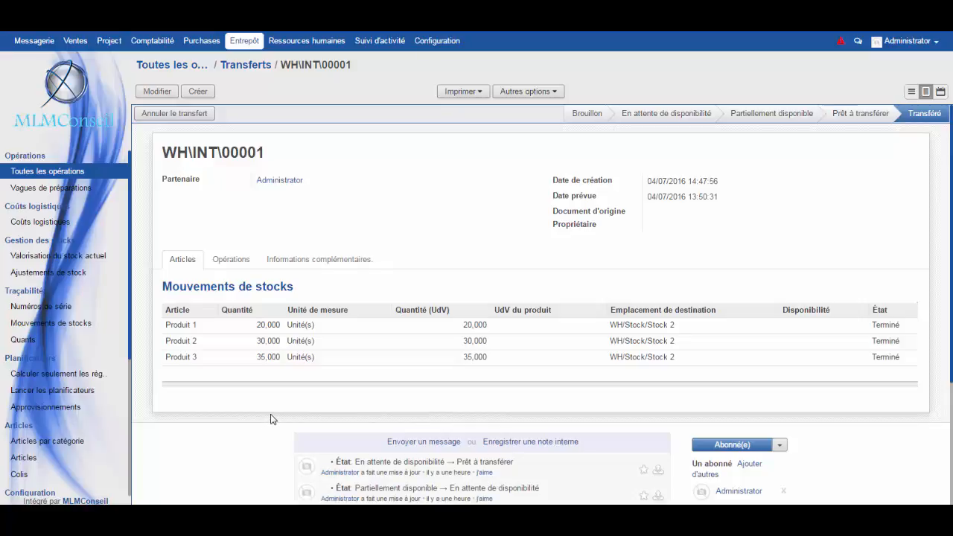
Create a new stock adjustment with the inventory reference Stock 2.
mouse_move(910, 115)
mouse_move(259, 328)
click(69, 277)
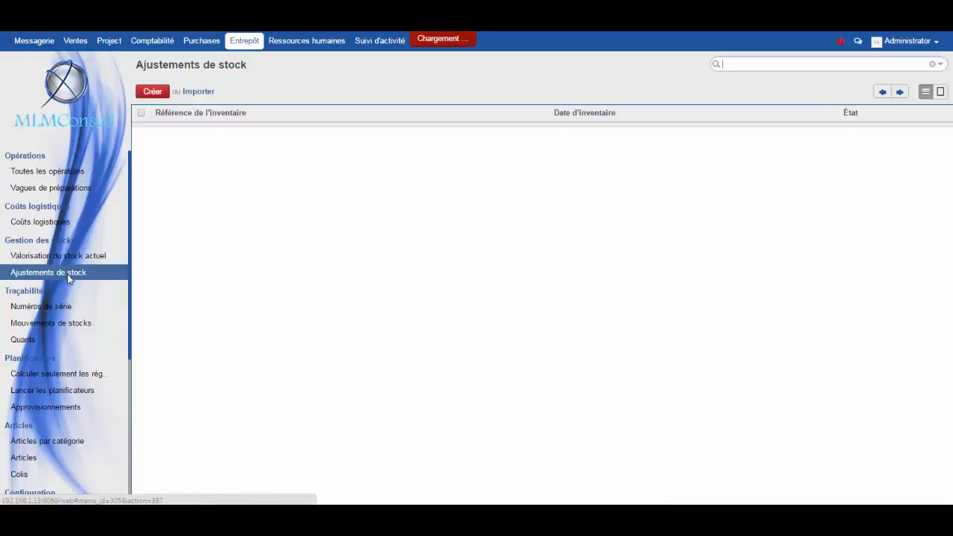
click(153, 92)
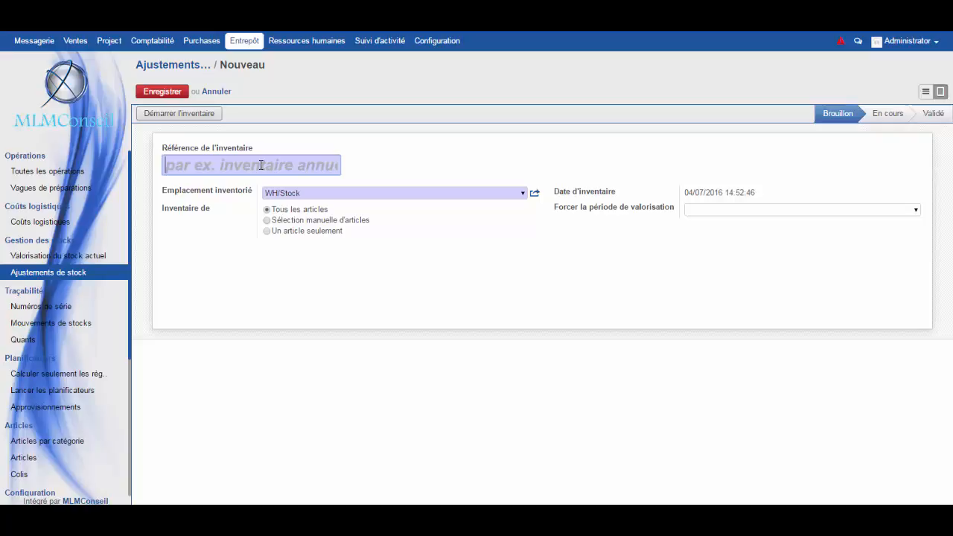
text(Stock)
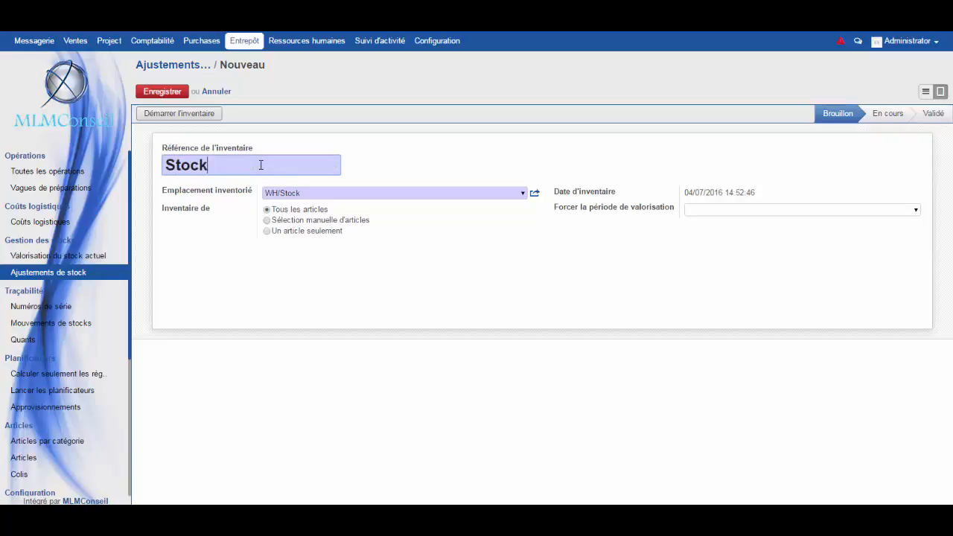
text( 2)
Set the inventoried location to WH/Stock/Stock 2, then save the adjustment and start its inventory.
click(523, 193)
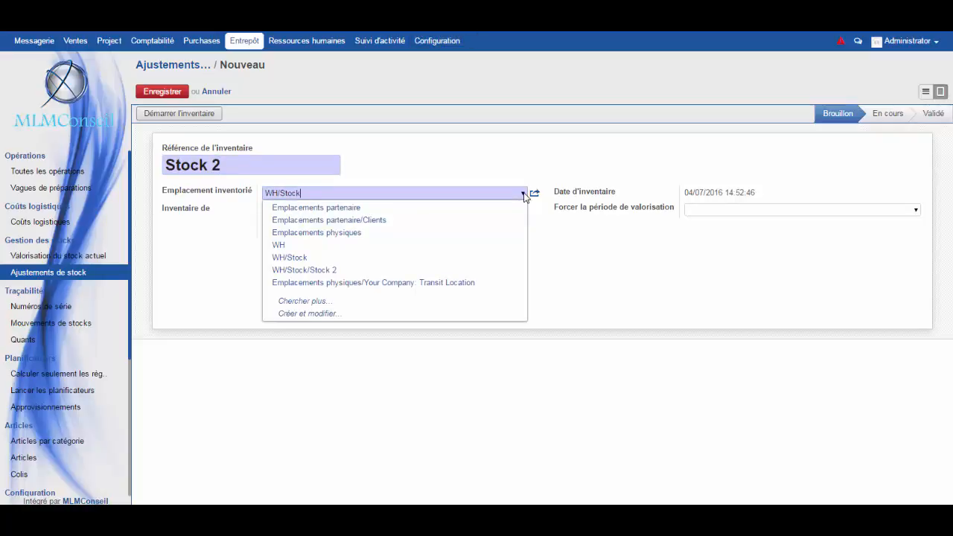
click(491, 156)
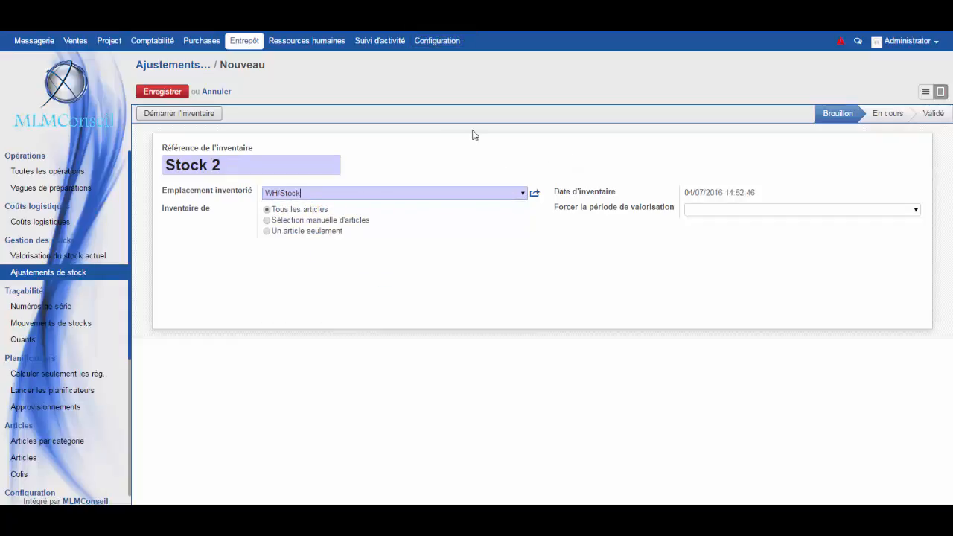
click(523, 193)
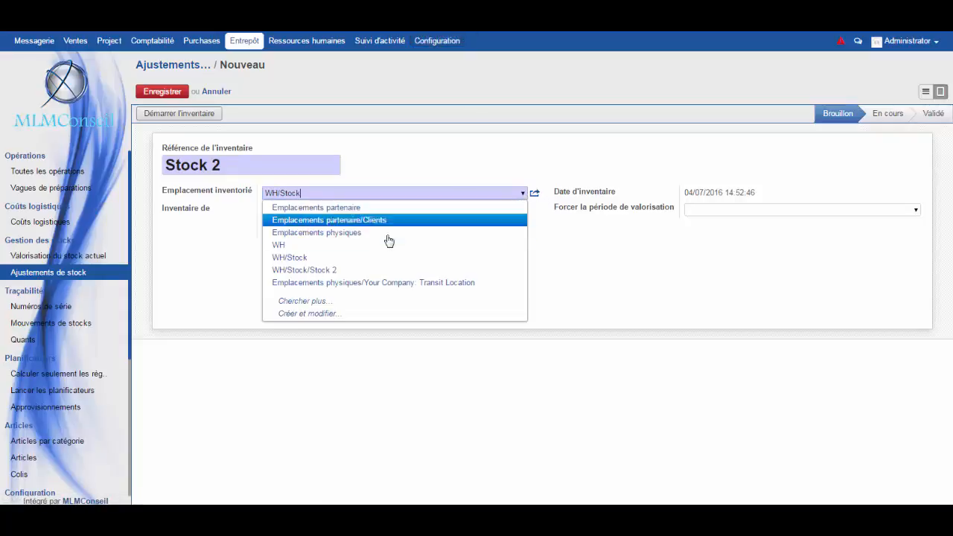
click(321, 271)
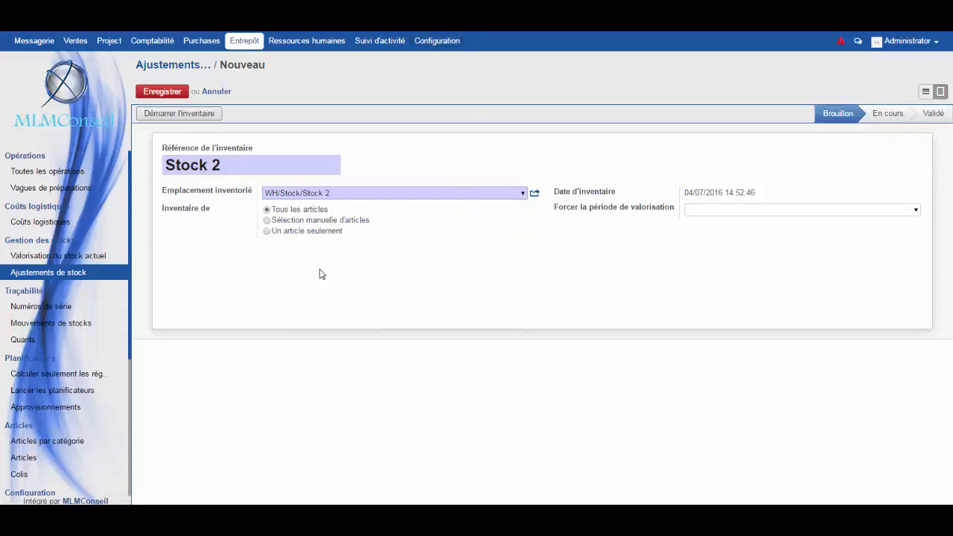
click(166, 92)
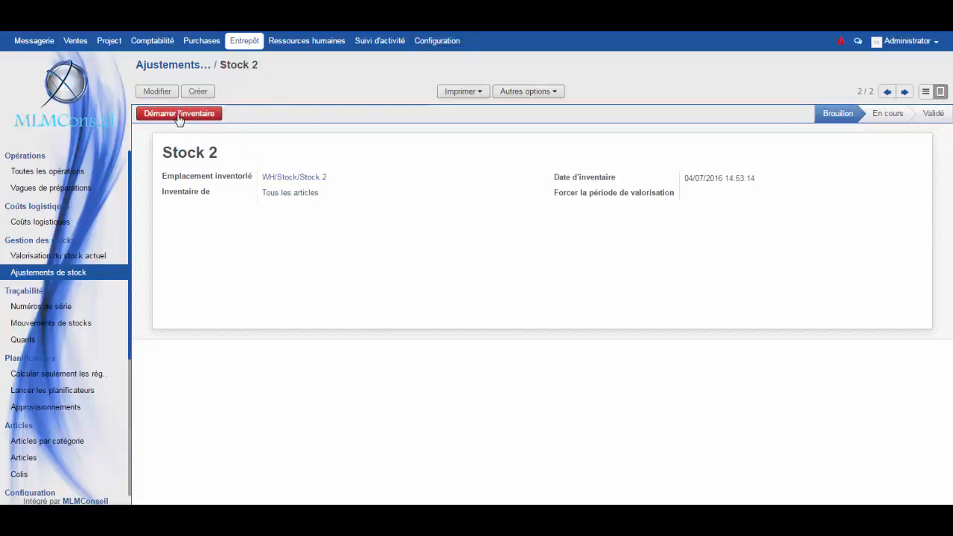
click(178, 116)
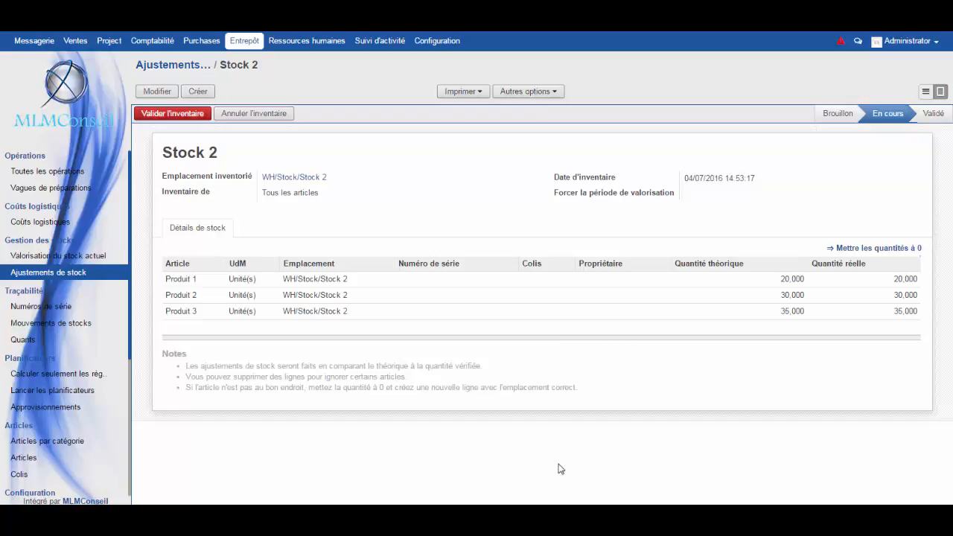
Create and save a stock adjustment named Stock principal for all articles in WH/Stock, and start its inventory.
click(199, 92)
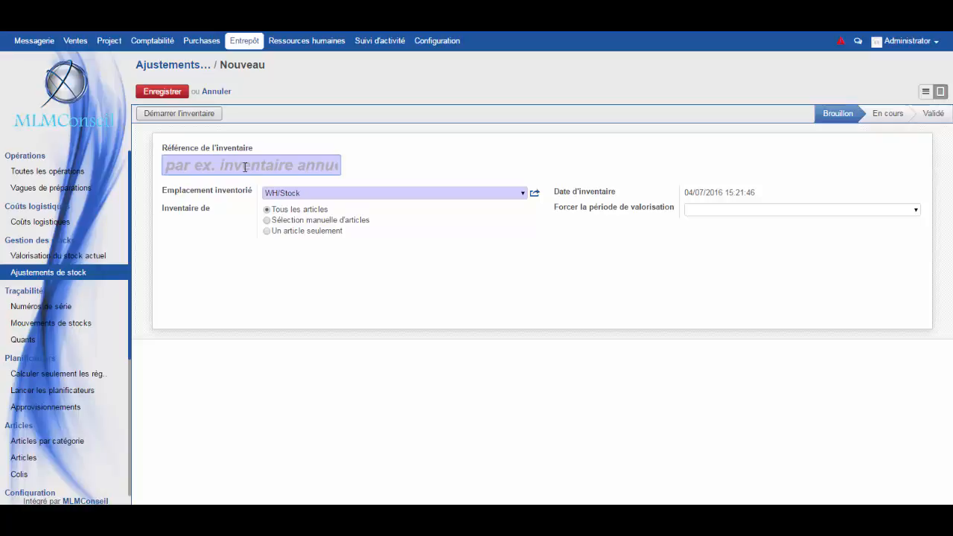
text(Stock)
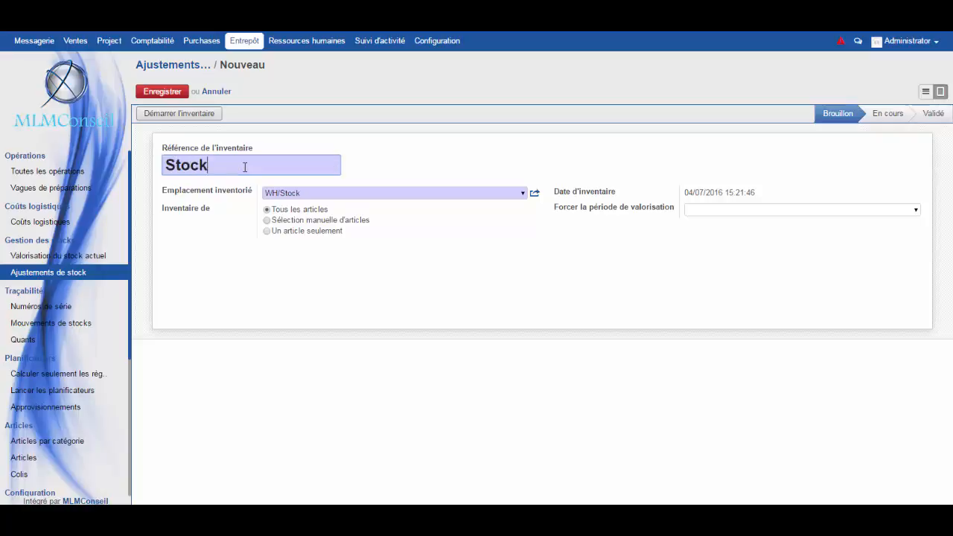
text( principal)
click(165, 92)
click(178, 114)
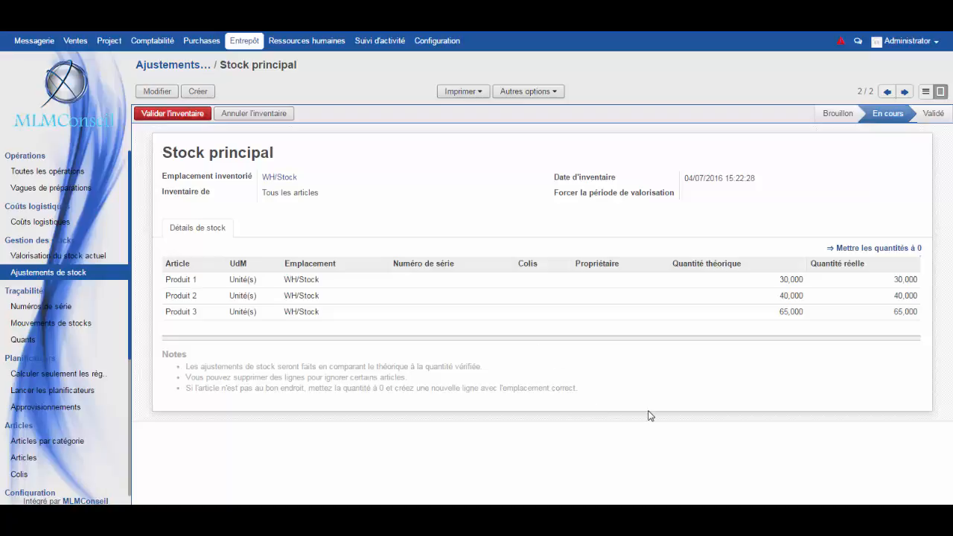
Create a new delivery order for partner Client MLMConseil with the expected date 04/07/2016 14:34:25.
click(78, 172)
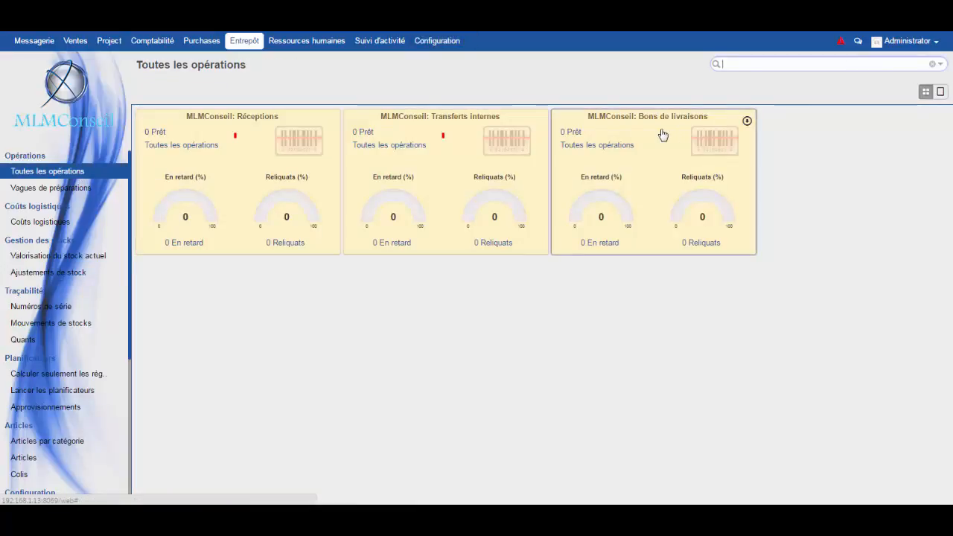
click(610, 147)
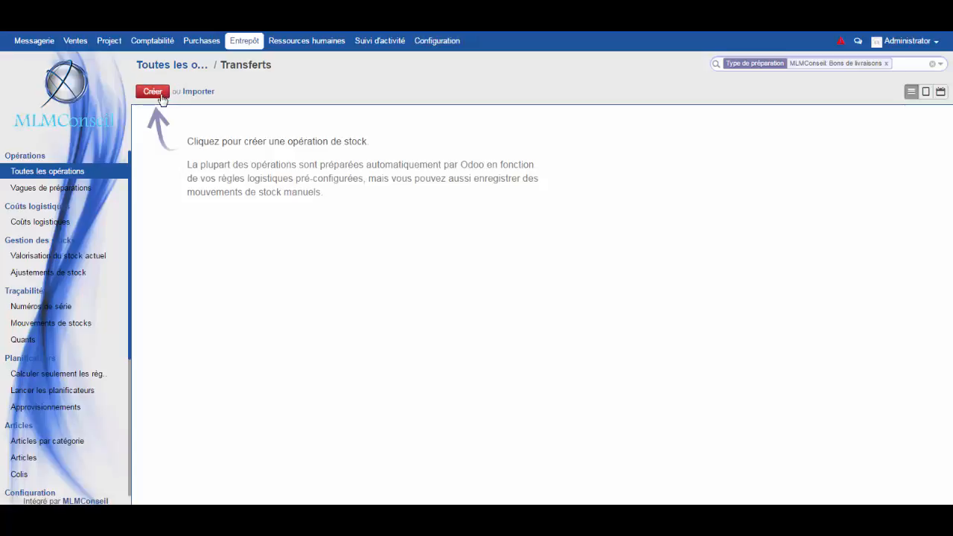
click(160, 93)
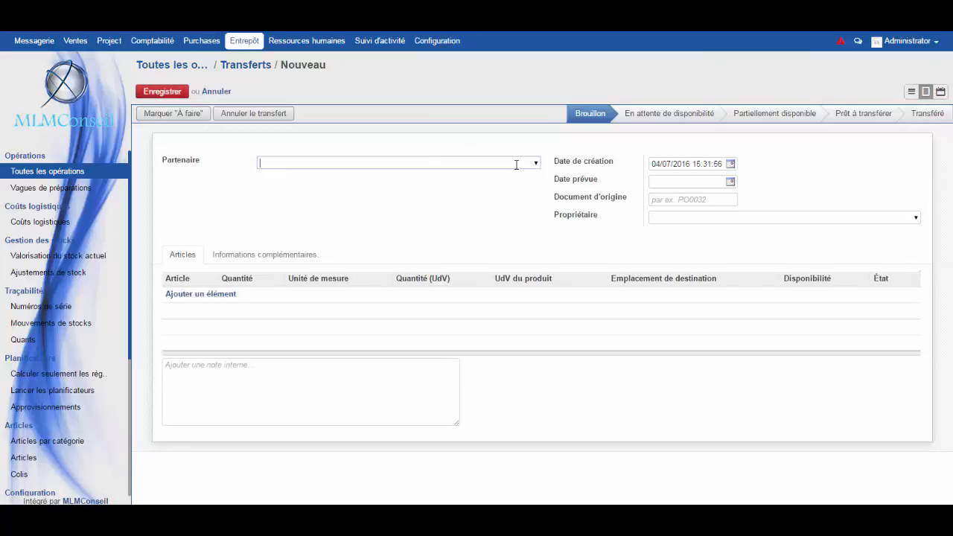
click(537, 165)
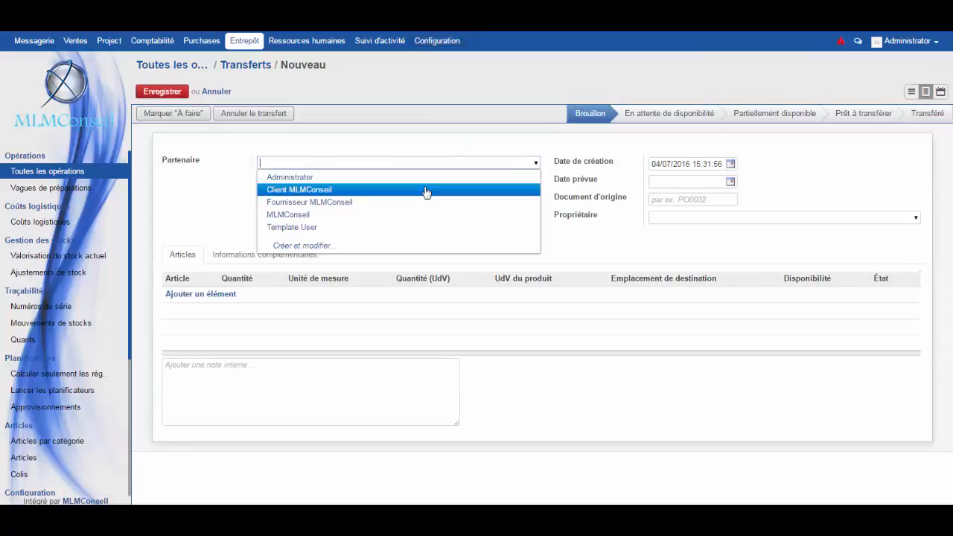
click(424, 190)
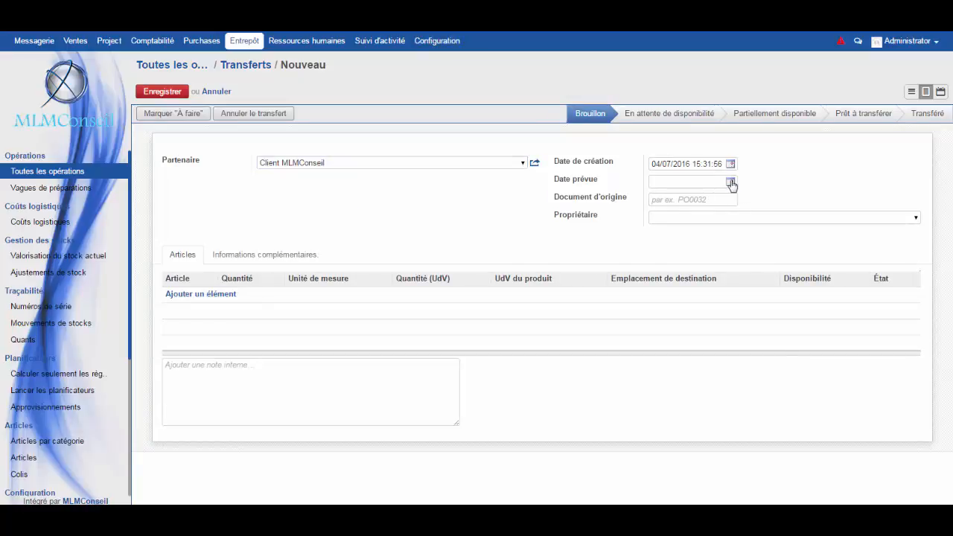
click(732, 184)
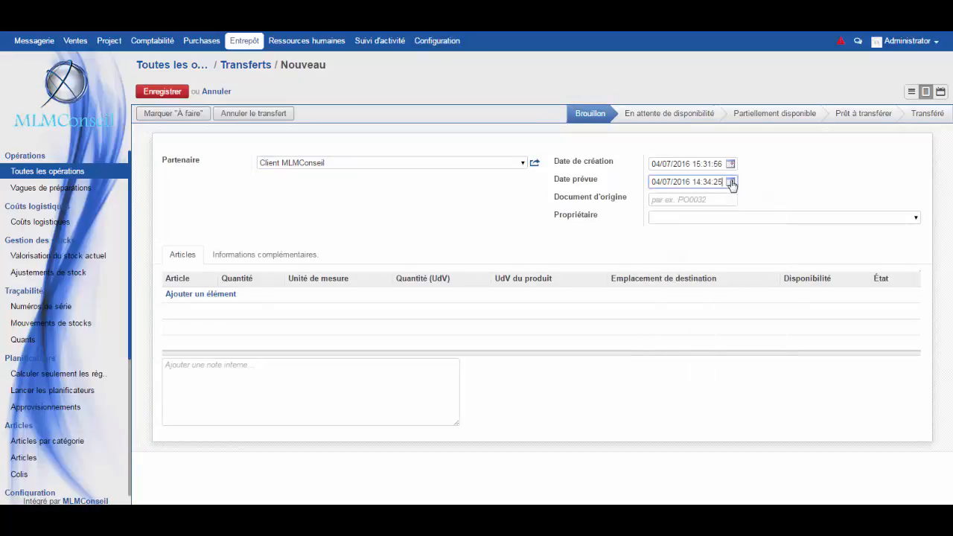
Add and save a delivery line for 13 units of Produit 1 with invoice control À facturer, continuing with a new line.
click(220, 298)
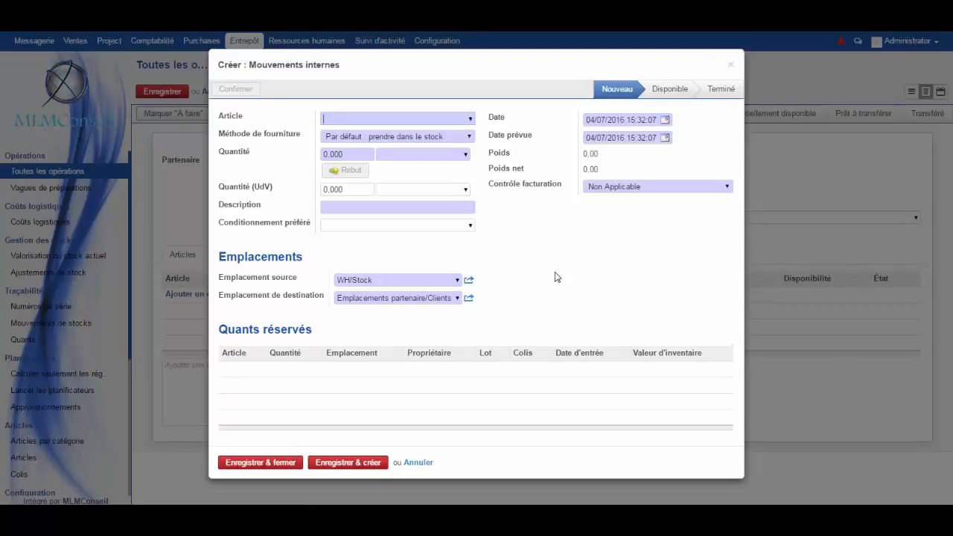
click(470, 119)
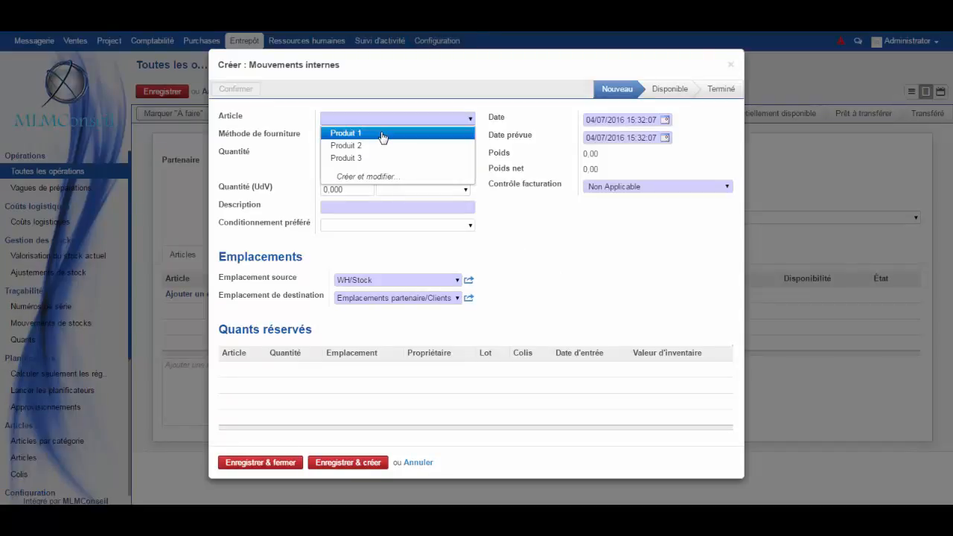
click(386, 135)
double_click(330, 153)
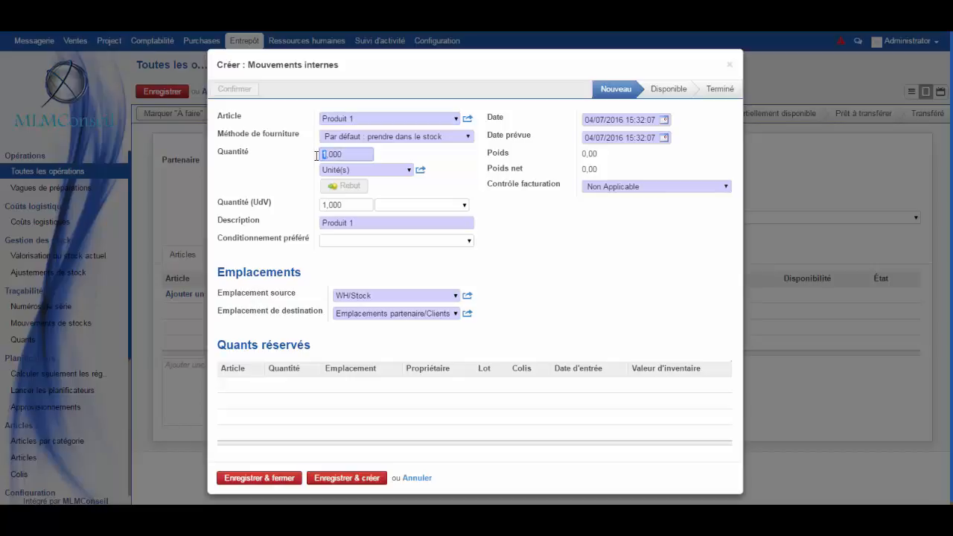
text(13)
click(684, 188)
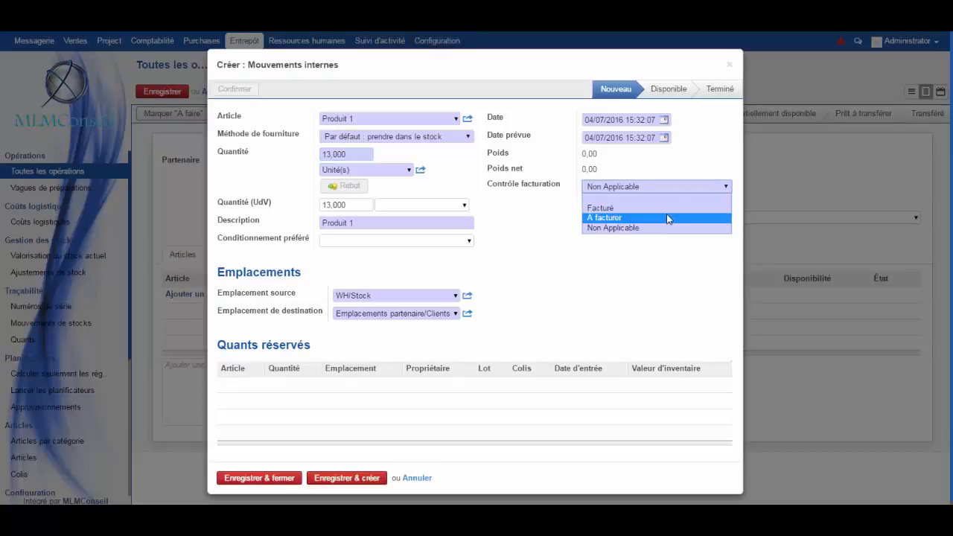
click(668, 218)
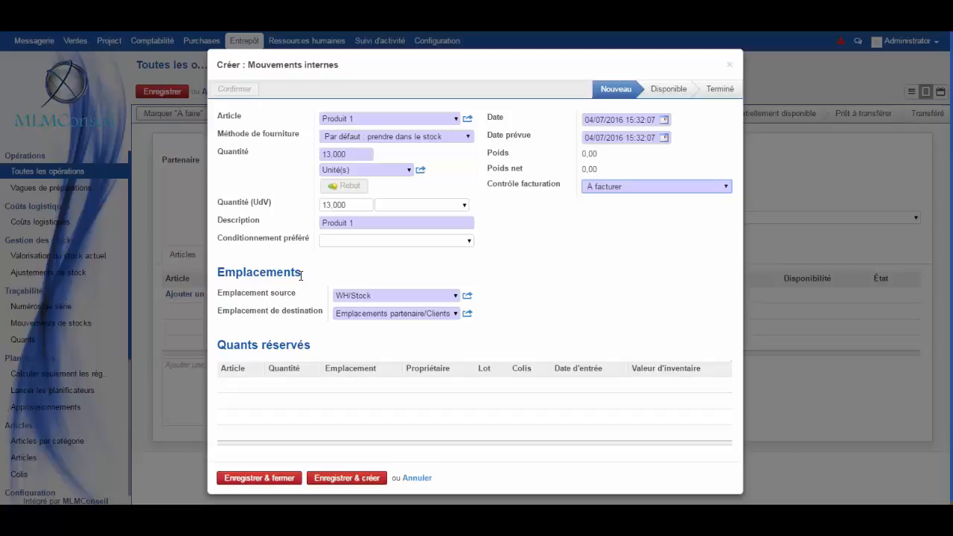
mouse_move(246, 298)
click(361, 478)
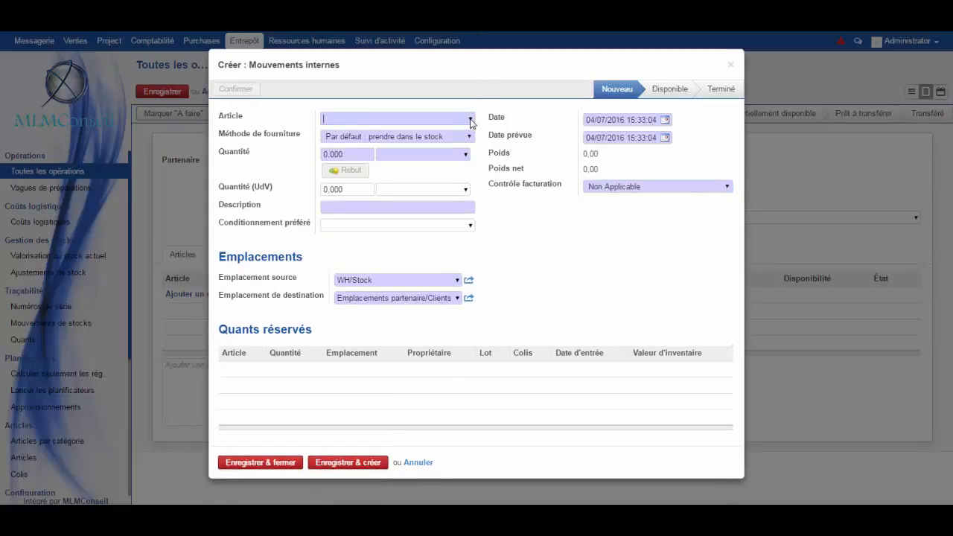
Add and save a delivery line for 9 units of Produit 2 with invoice control À facturer, continuing with a new line.
click(471, 121)
click(383, 148)
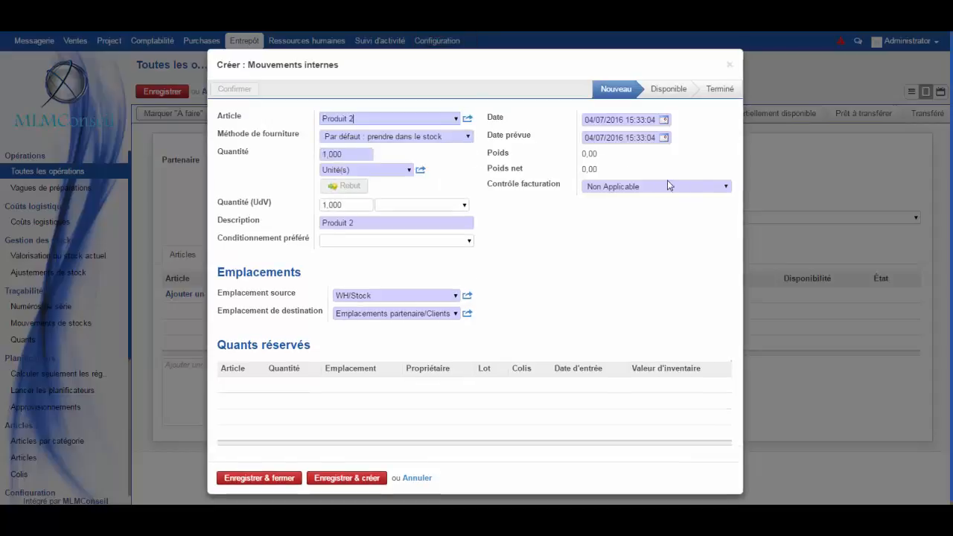
click(688, 186)
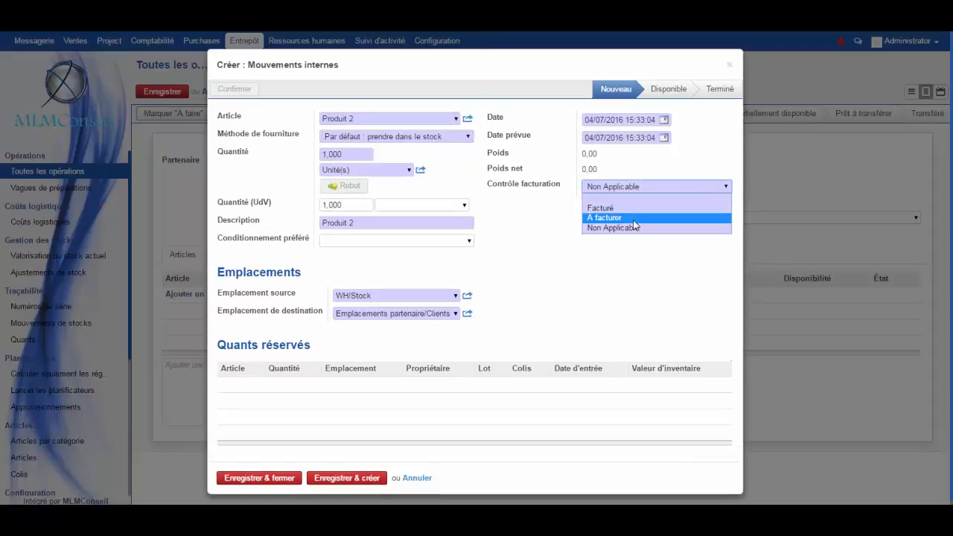
click(670, 218)
drag(327, 154, 309, 158)
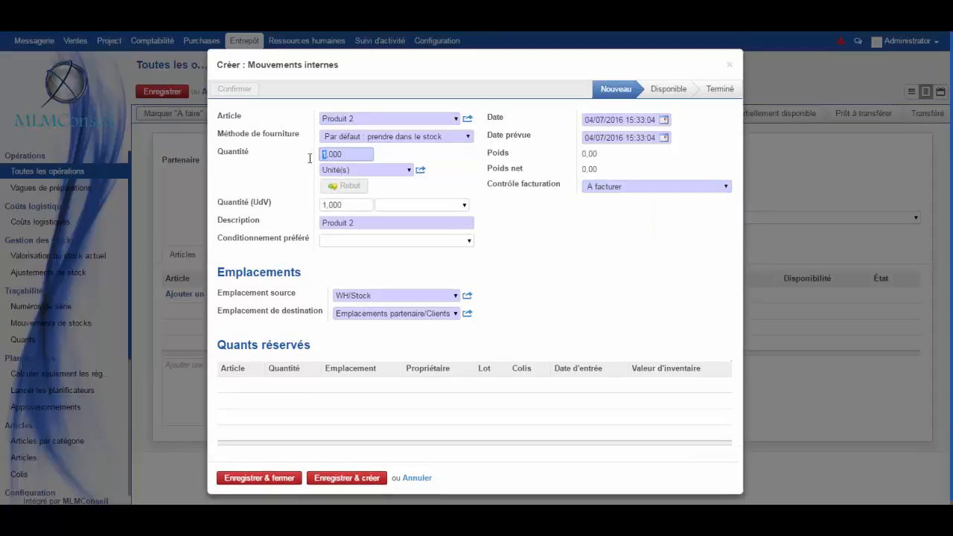
text(5)
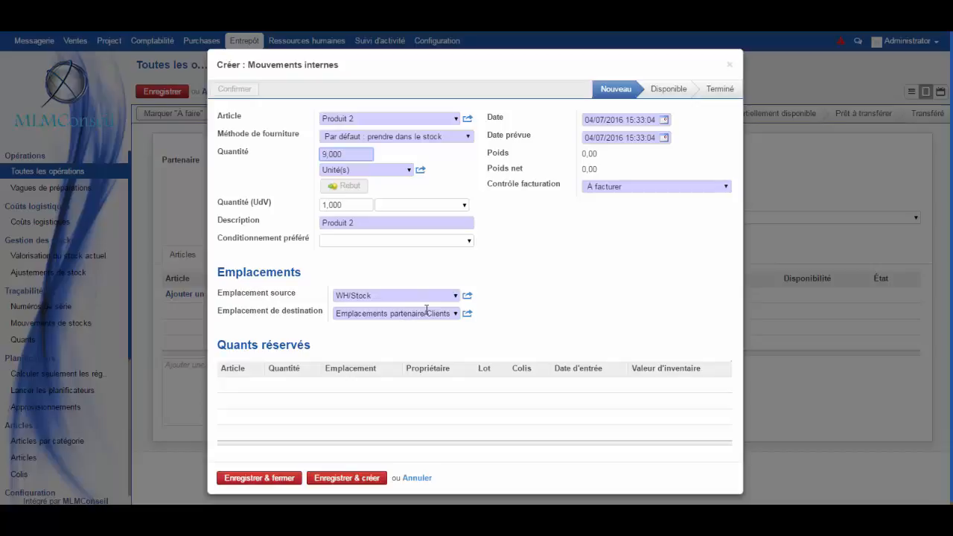
click(359, 477)
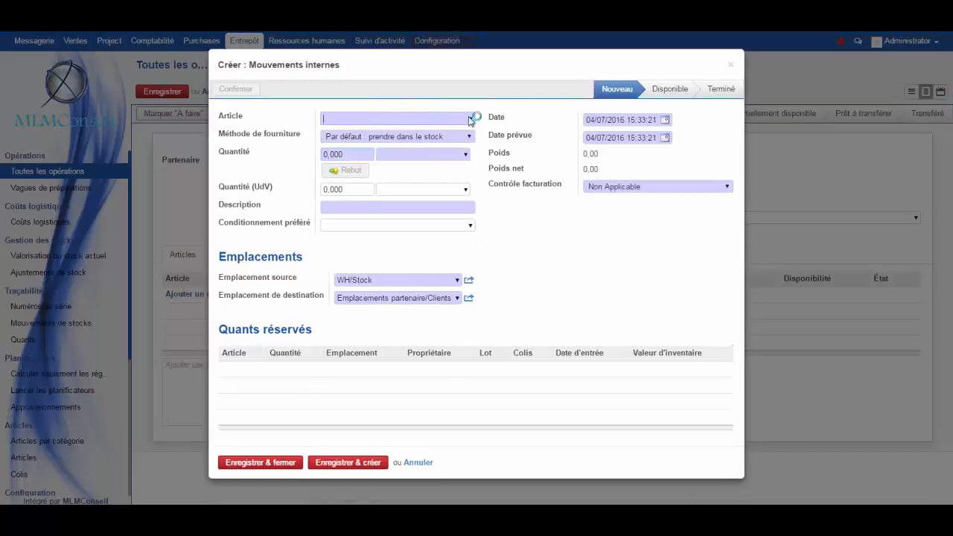
Add a final delivery line for 6 units of Produit 3 with invoice control À facturer and return to the delivery order.
click(470, 118)
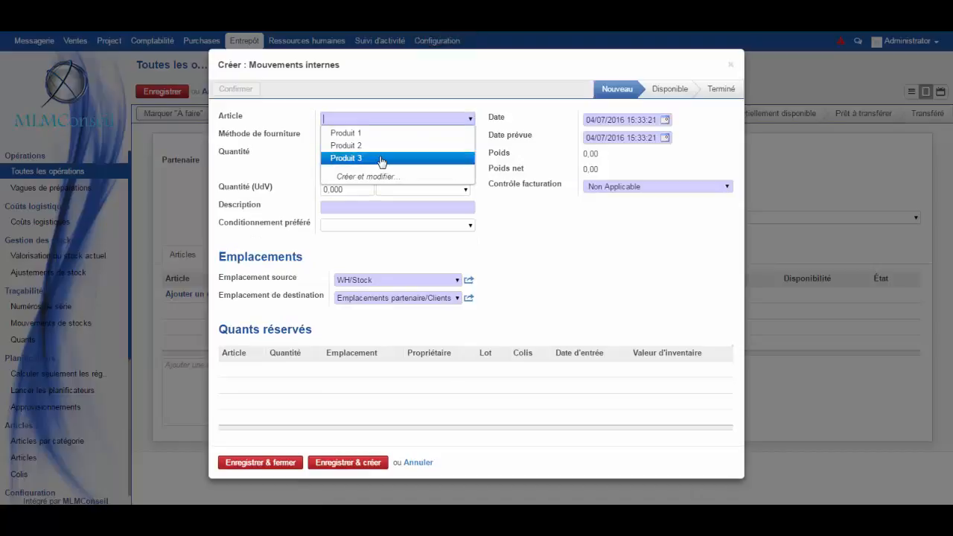
click(346, 158)
double_click(328, 155)
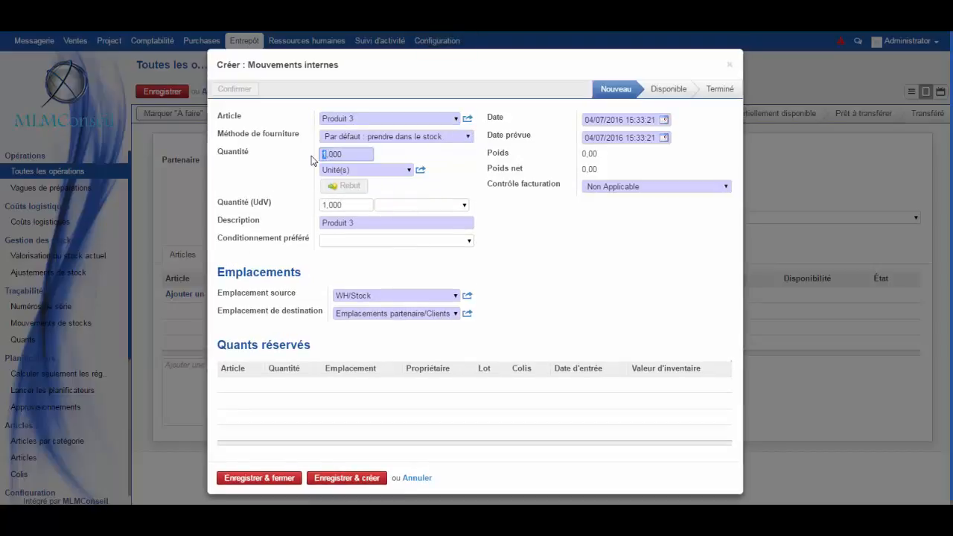
mouse_move(313, 160)
text(6)
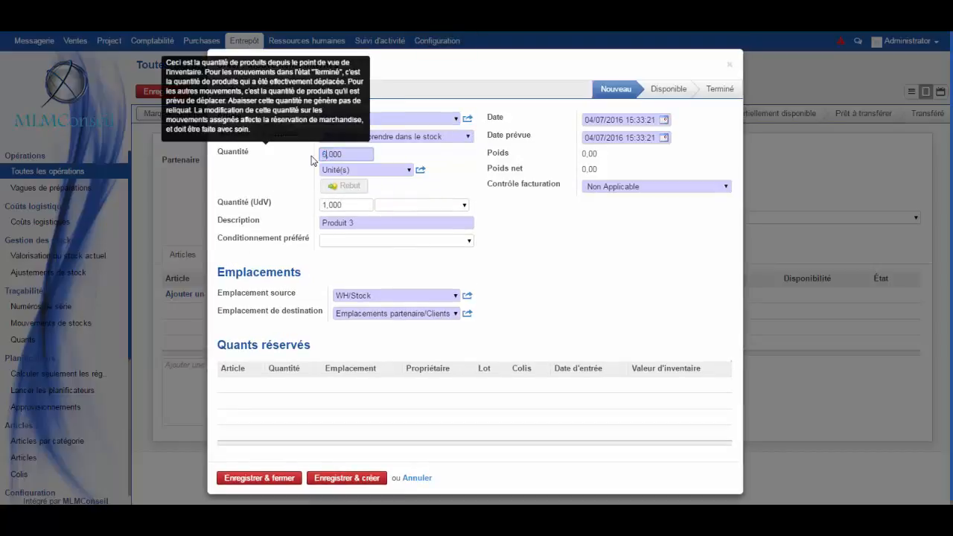
click(688, 184)
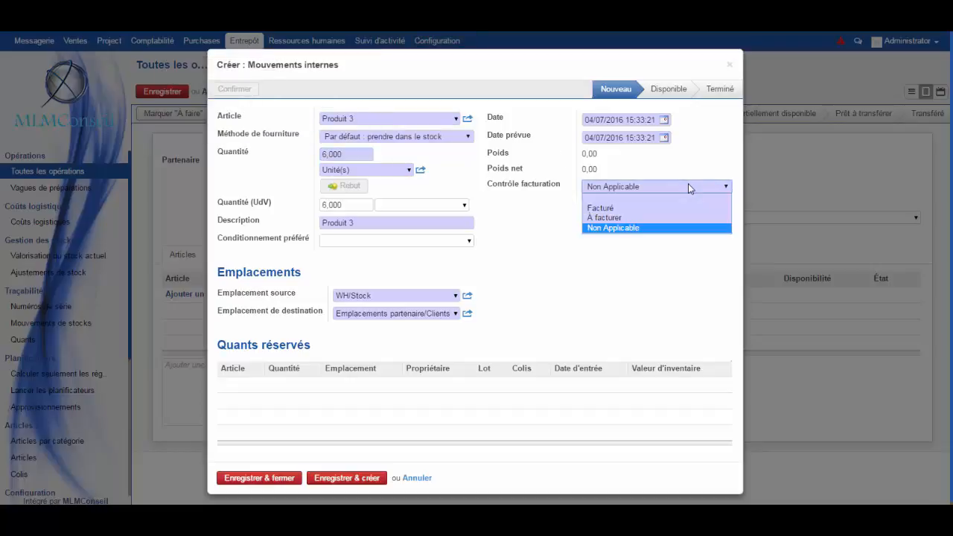
click(630, 219)
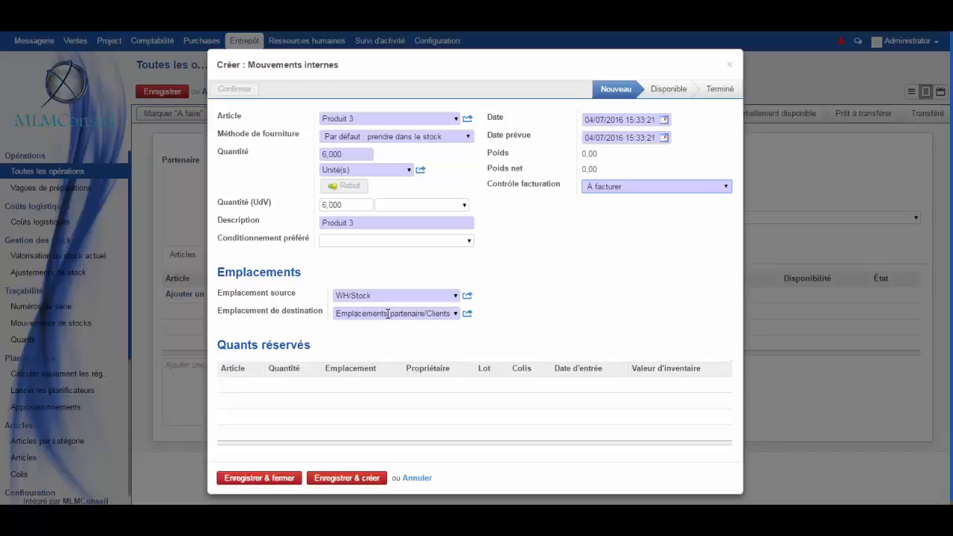
click(284, 483)
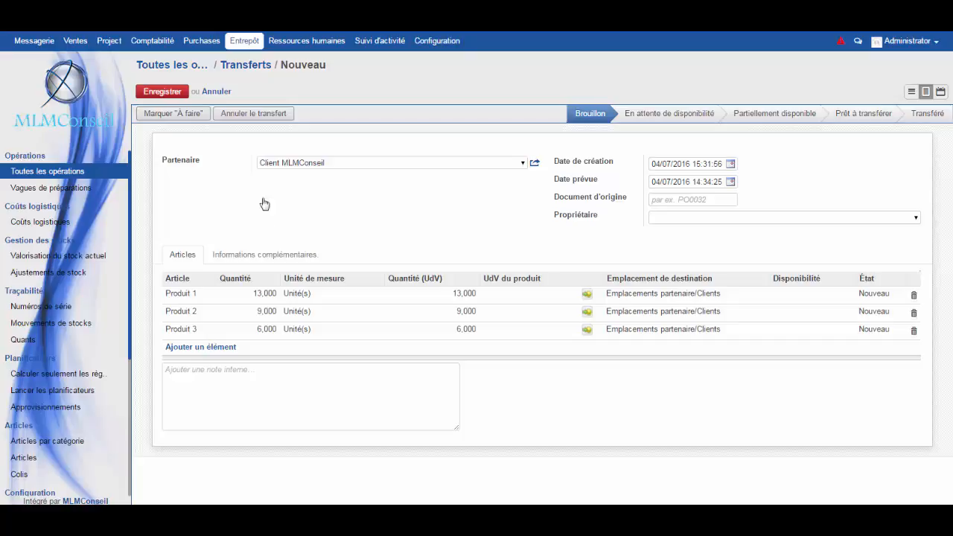
Save the delivery order and process it from À faire through the availability check to the applied transfer out of WH/Stock.
click(165, 93)
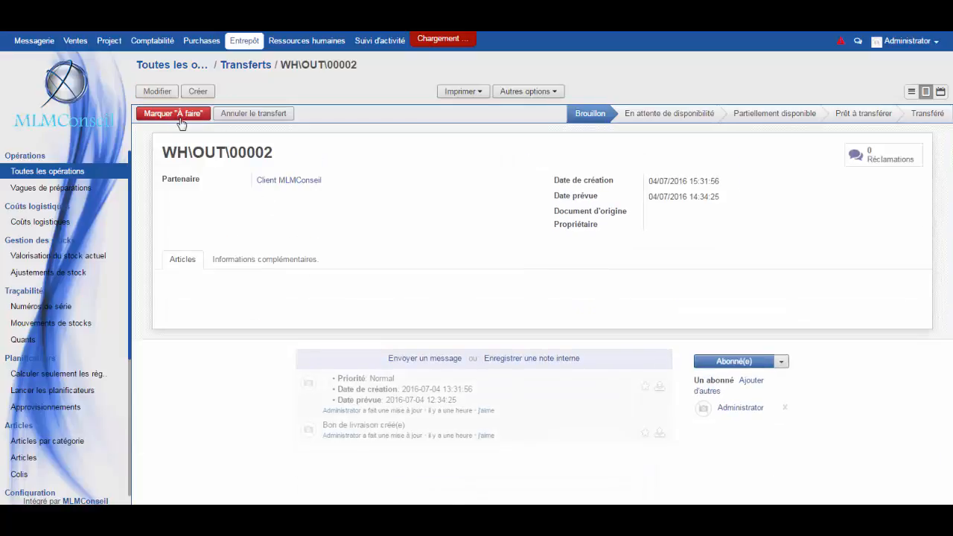
click(180, 121)
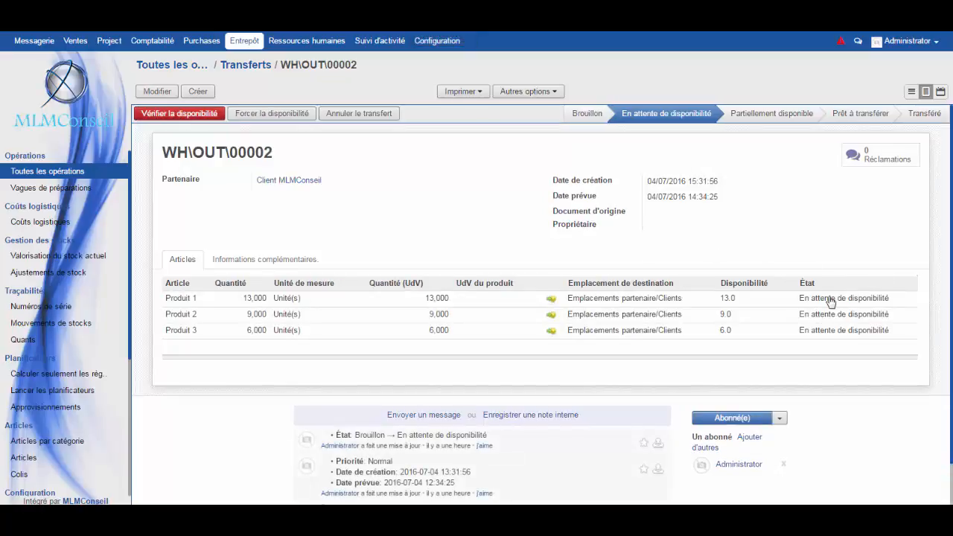
mouse_move(830, 302)
click(176, 116)
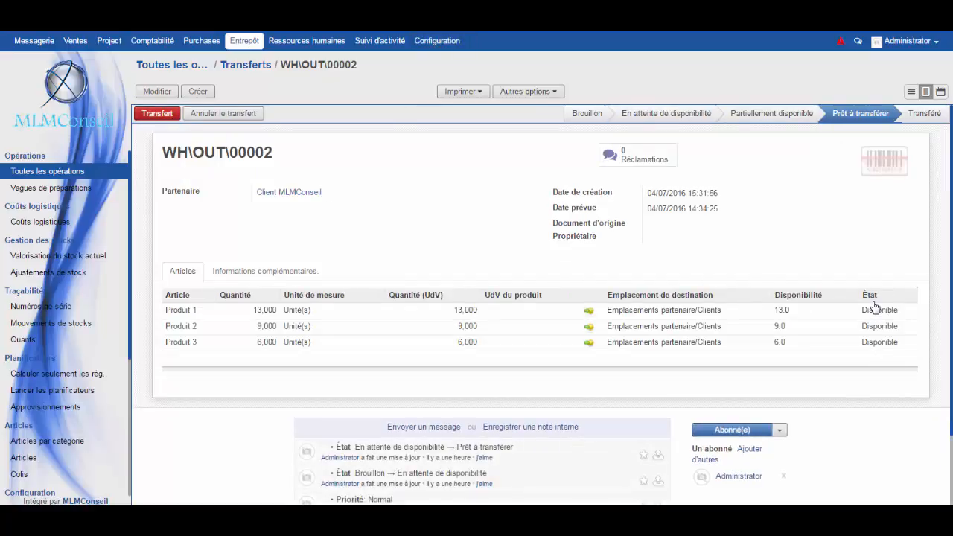
click(156, 115)
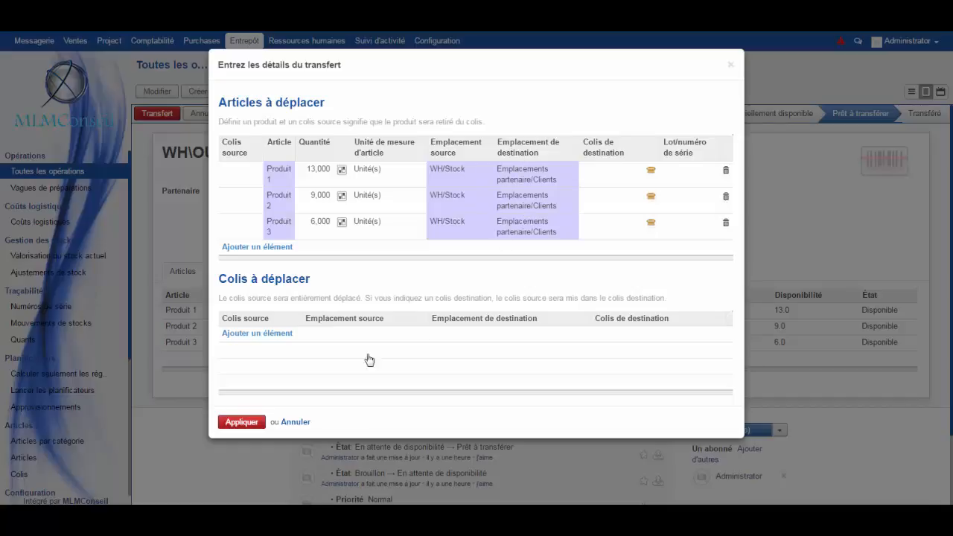
click(251, 423)
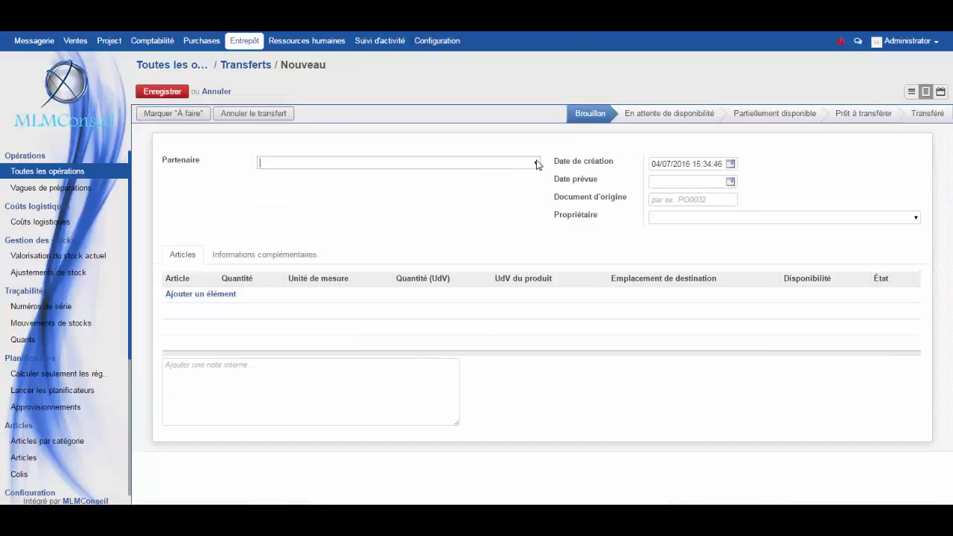
Fill in a new delivery order for partner Client MLMConseil with the expected date 04/07/2016 14:37:13.
click(537, 164)
click(484, 189)
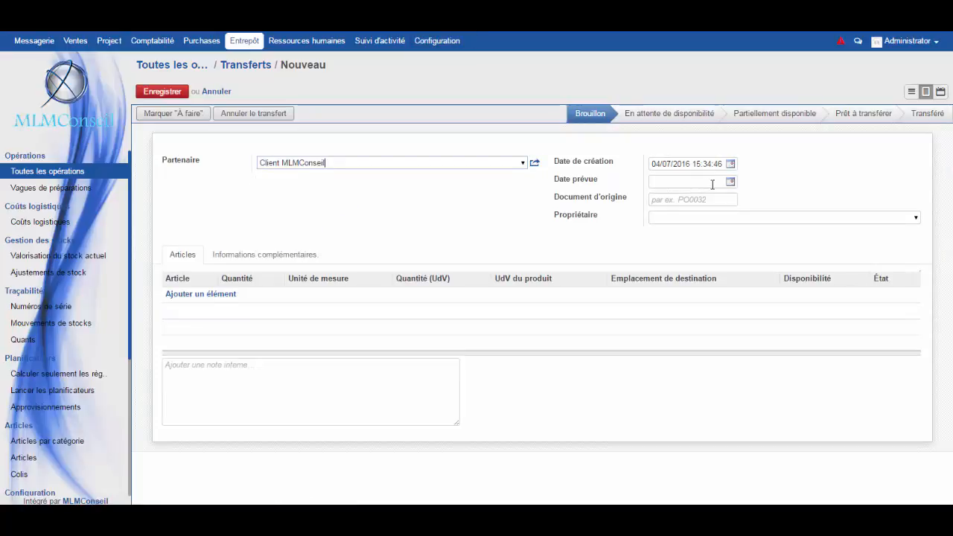
click(729, 182)
click(679, 369)
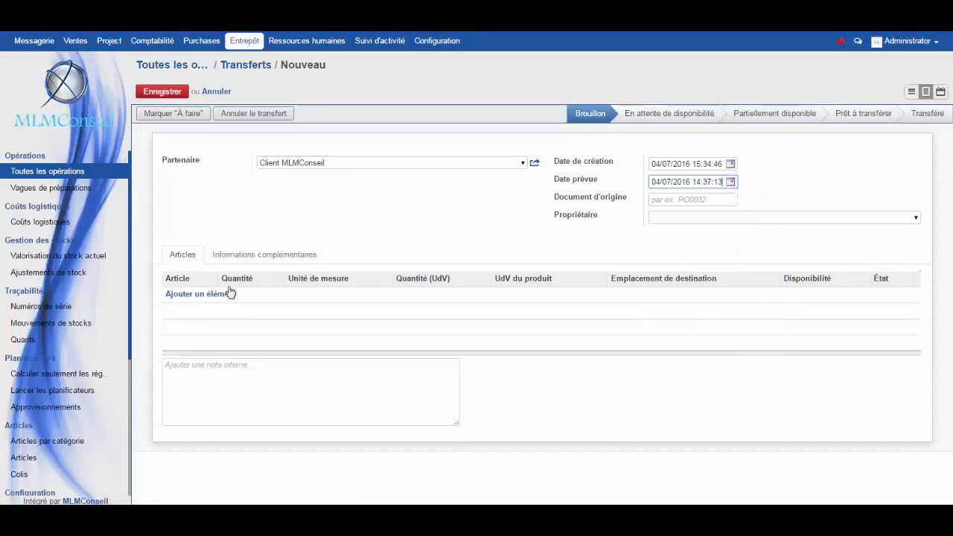
Add a delivery line for 10 units of Produit 1, invoice control À facturer, source WH/Stock/Stock 2, continuing with a new line.
click(223, 295)
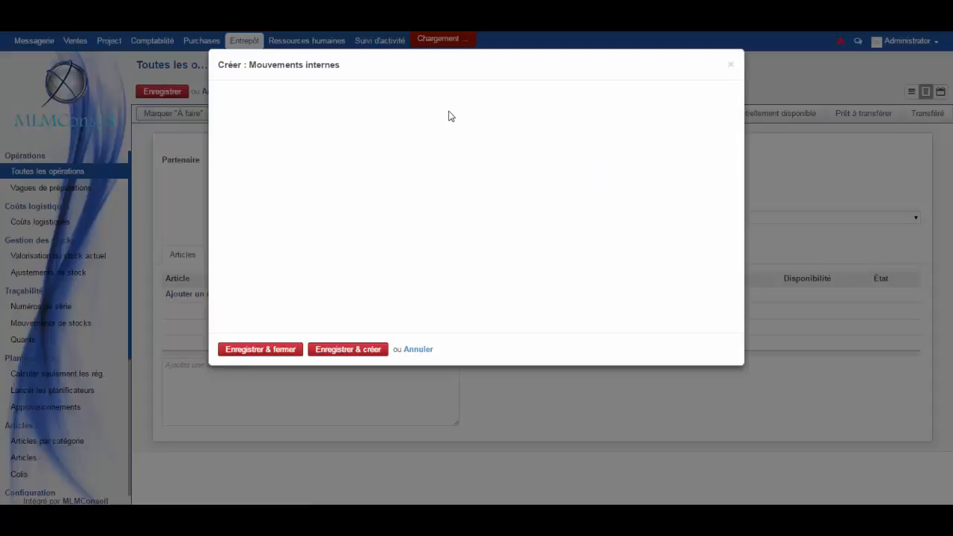
click(433, 120)
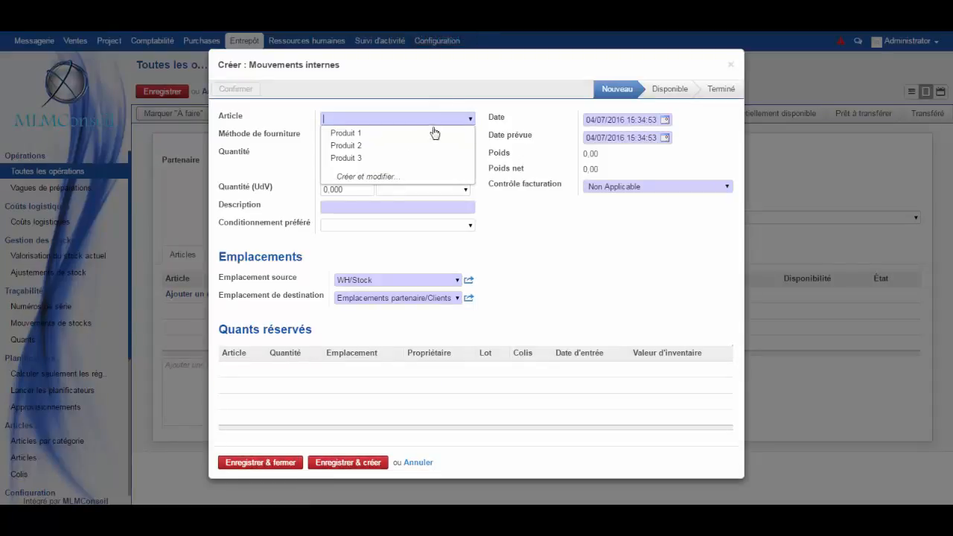
click(411, 139)
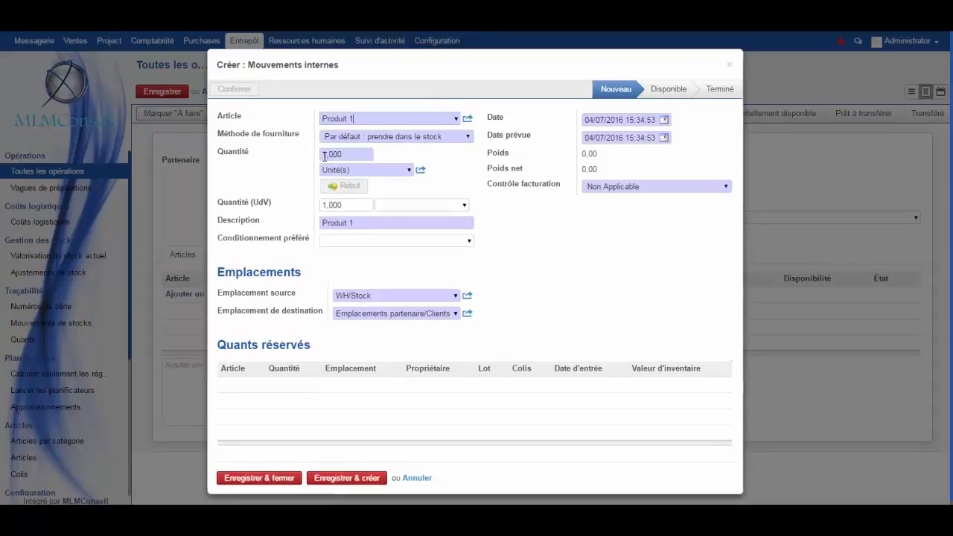
drag(326, 153, 320, 160)
text(1)
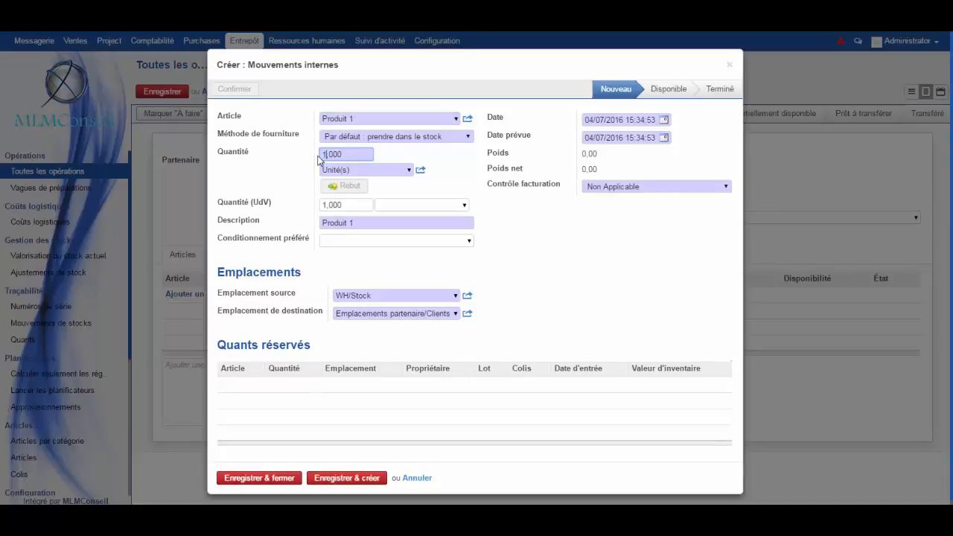
click(685, 187)
click(657, 219)
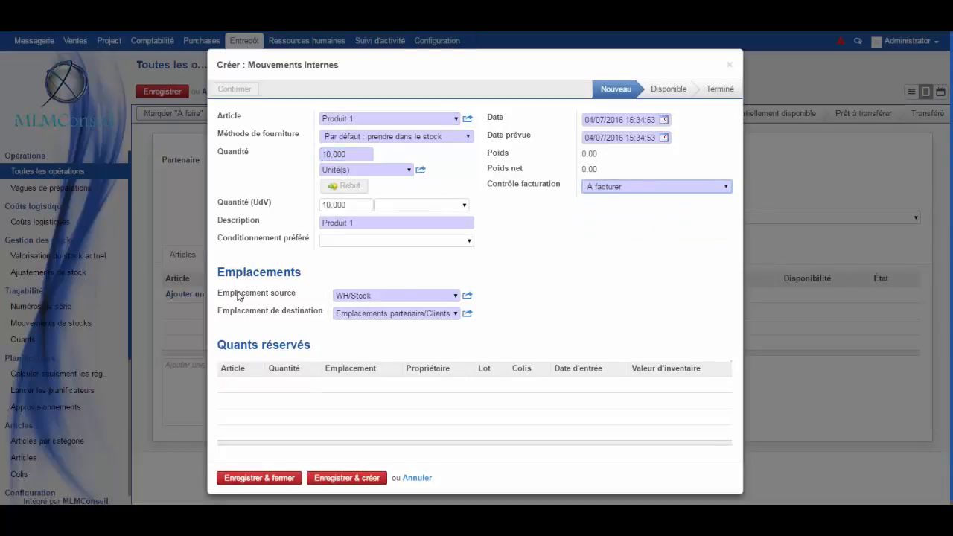
mouse_move(256, 301)
click(457, 298)
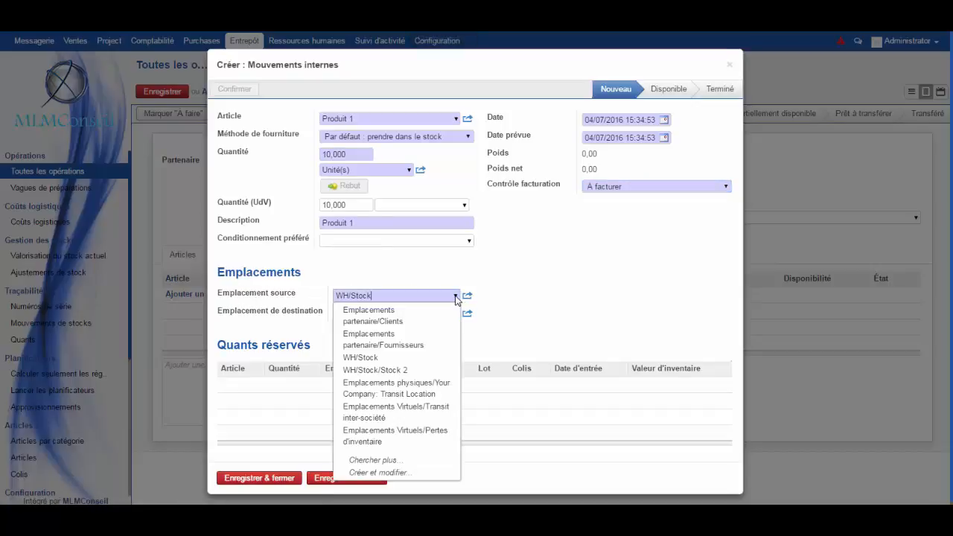
click(406, 371)
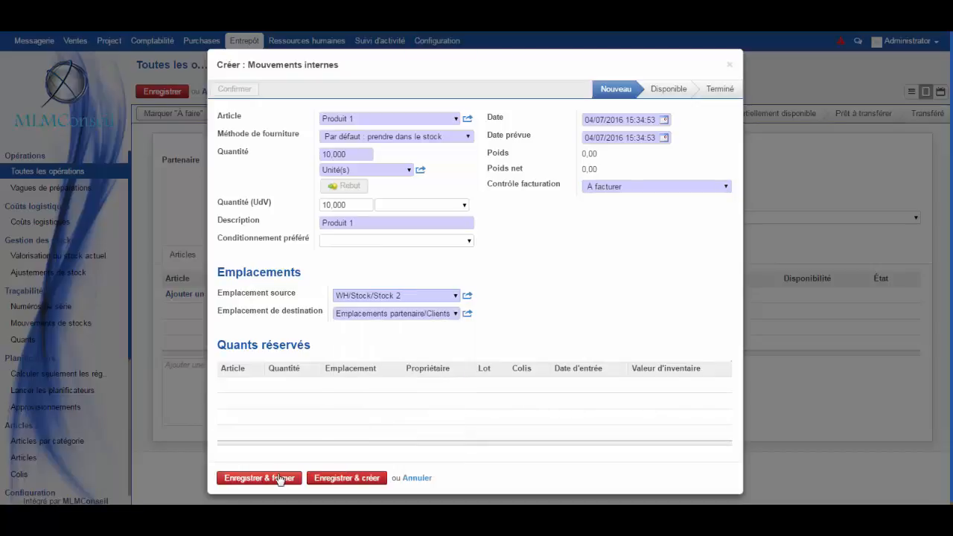
click(328, 481)
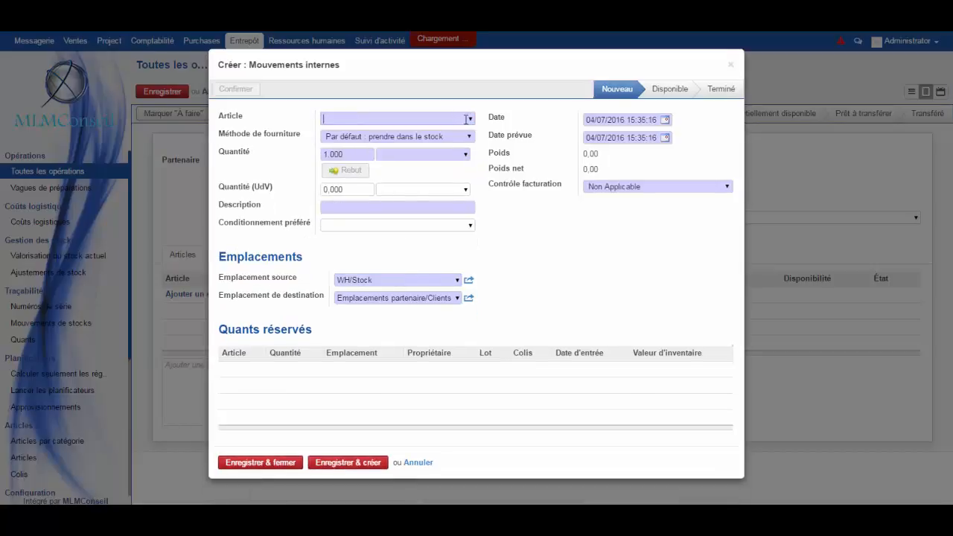
Add a delivery line for 7 units of Produit 2, invoice control À facturer, source WH/Stock/Stock 2, continuing with a new line.
click(470, 120)
click(414, 146)
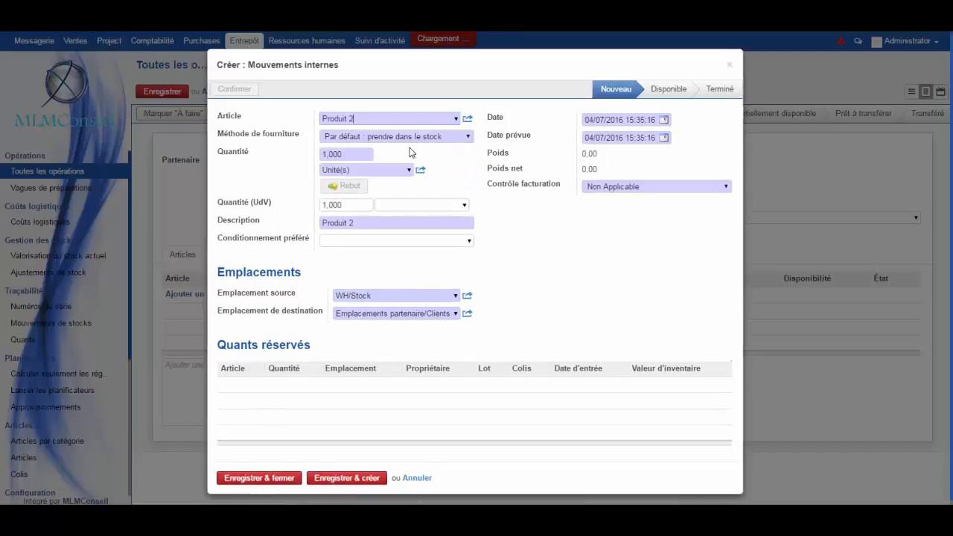
click(329, 154)
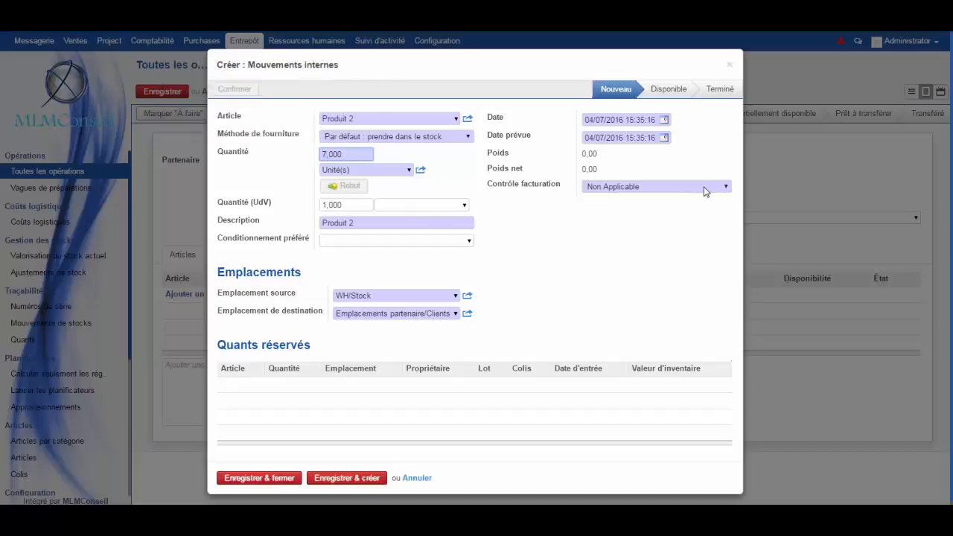
click(641, 186)
click(649, 218)
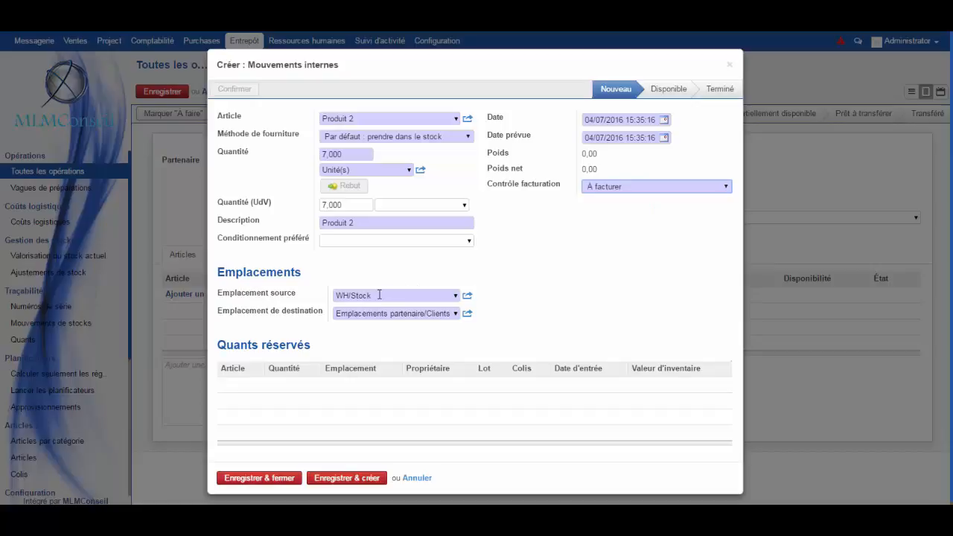
click(379, 295)
click(454, 295)
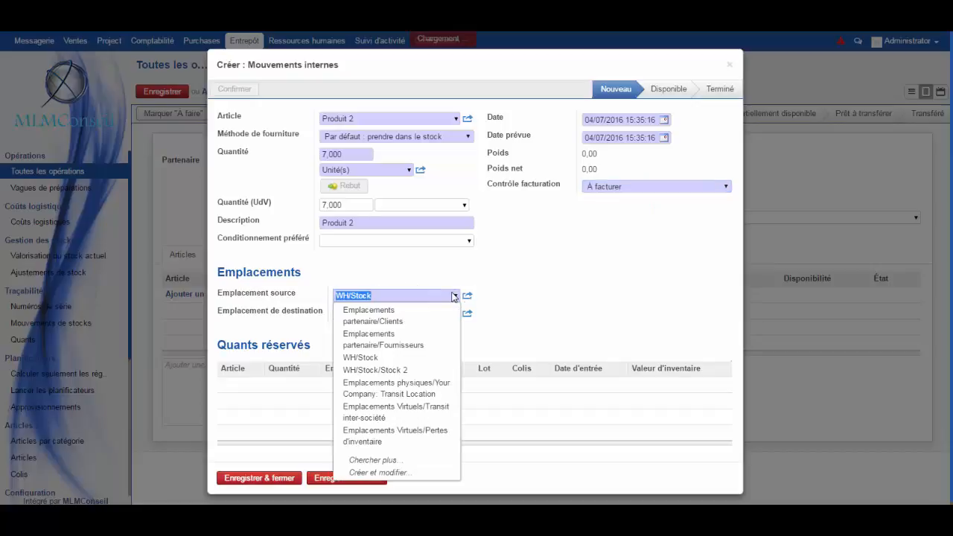
click(381, 370)
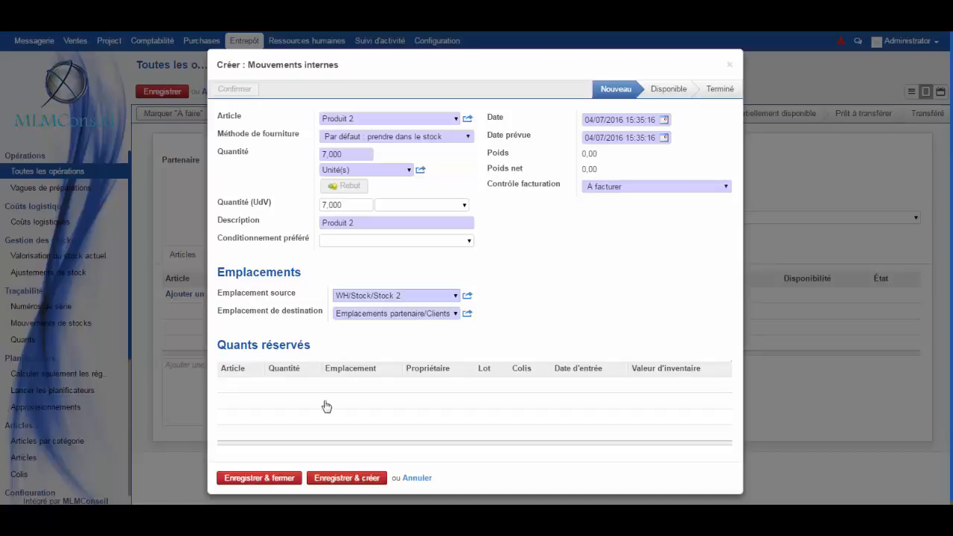
click(353, 475)
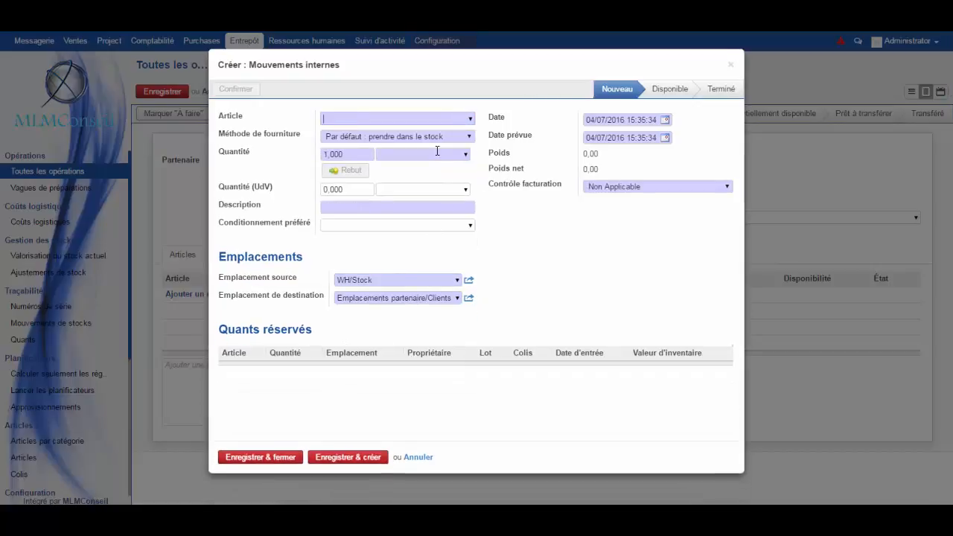
Add a final delivery line for 4 units of Produit 3, invoice control À facturer, source WH/Stock/Stock 2, and return to the order.
click(471, 120)
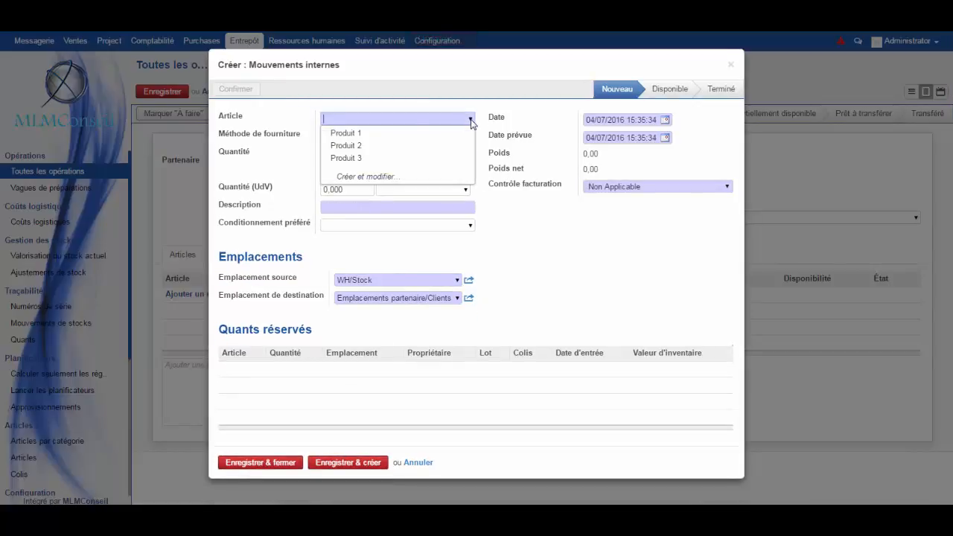
click(367, 157)
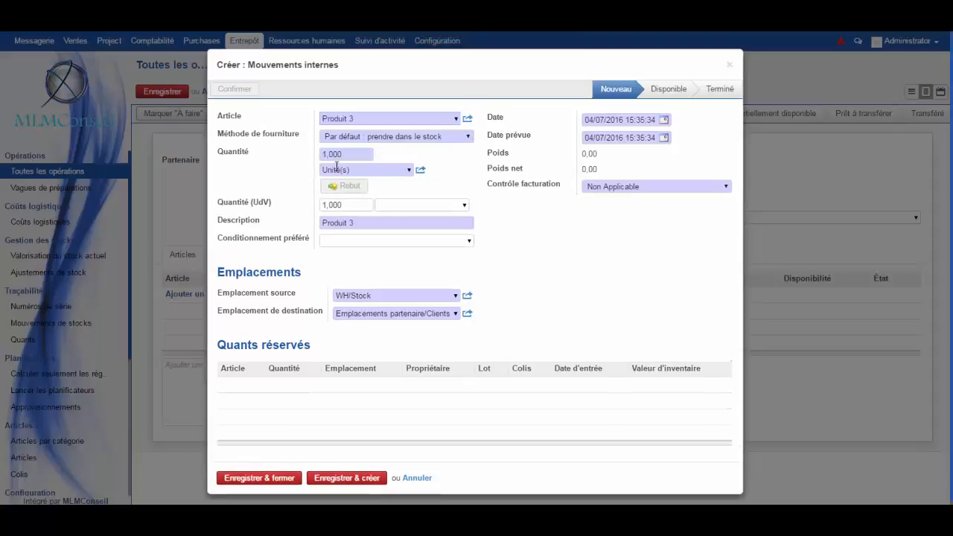
click(321, 154)
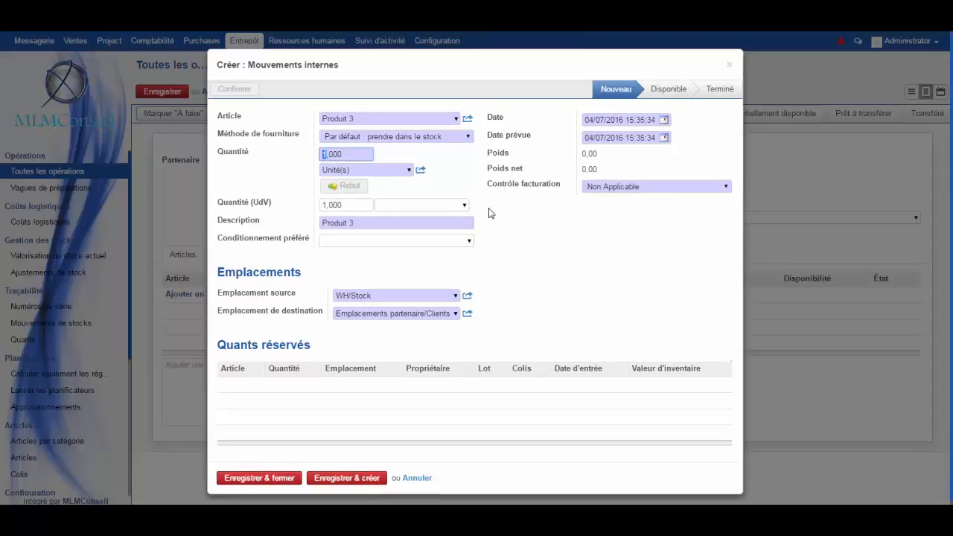
text(4)
click(698, 188)
click(650, 216)
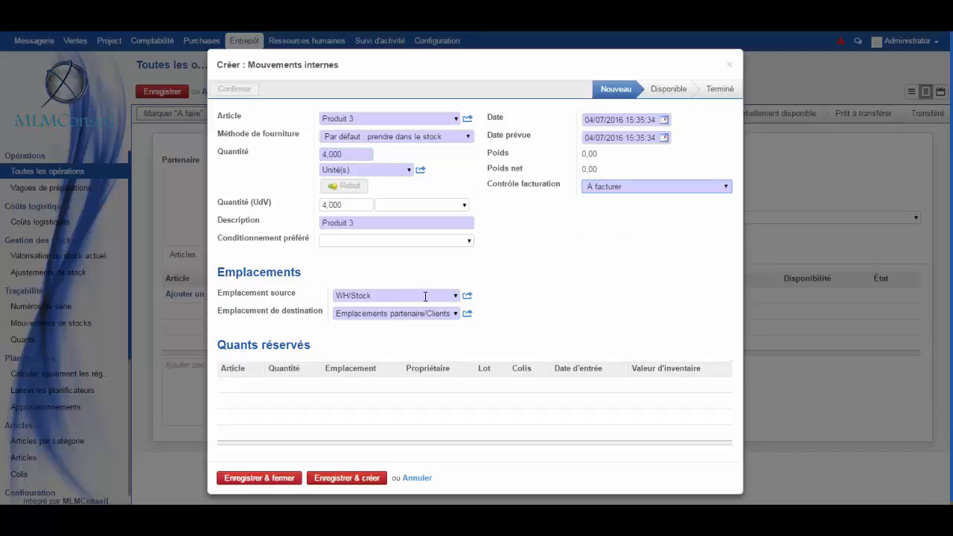
click(456, 297)
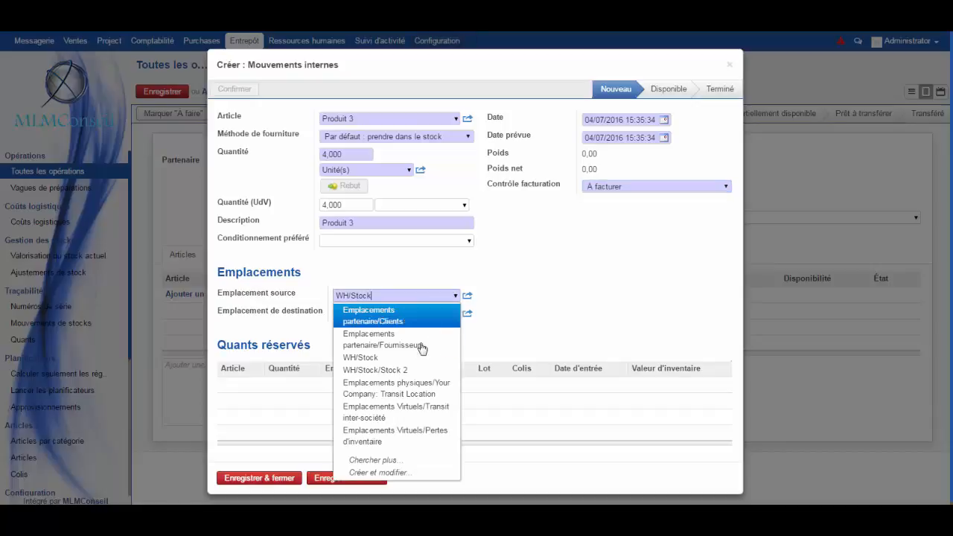
click(416, 372)
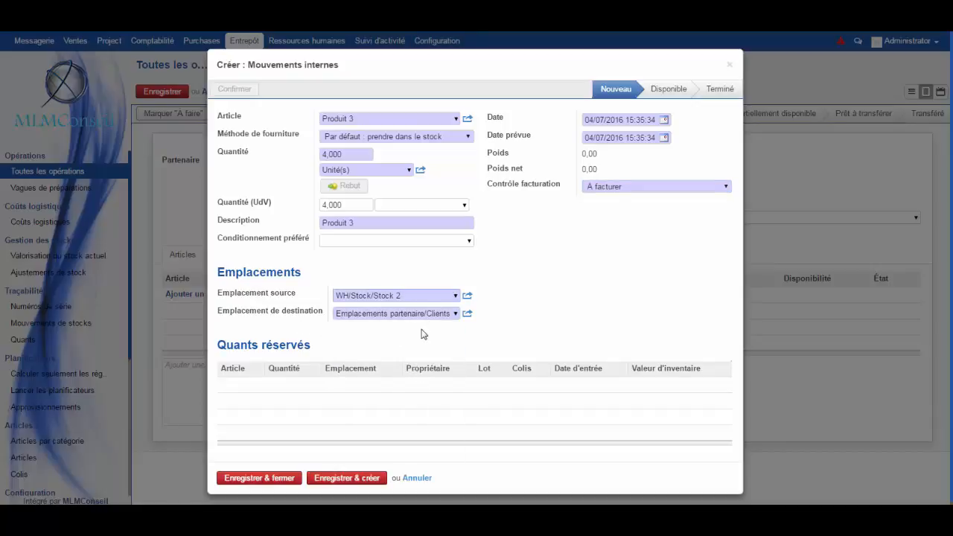
click(273, 480)
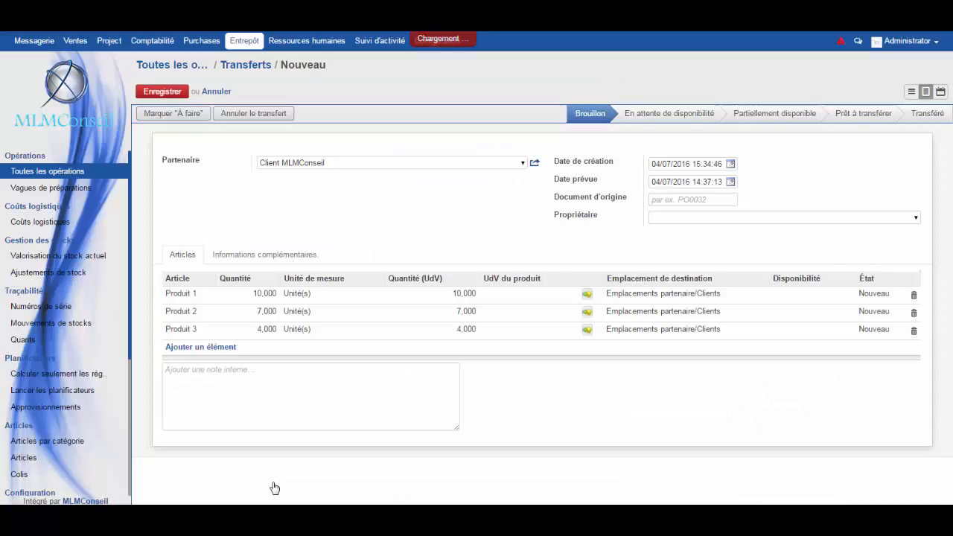
Save the Stock 2 delivery order and process it from À faire through the availability check to the applied transfer.
click(169, 92)
click(183, 117)
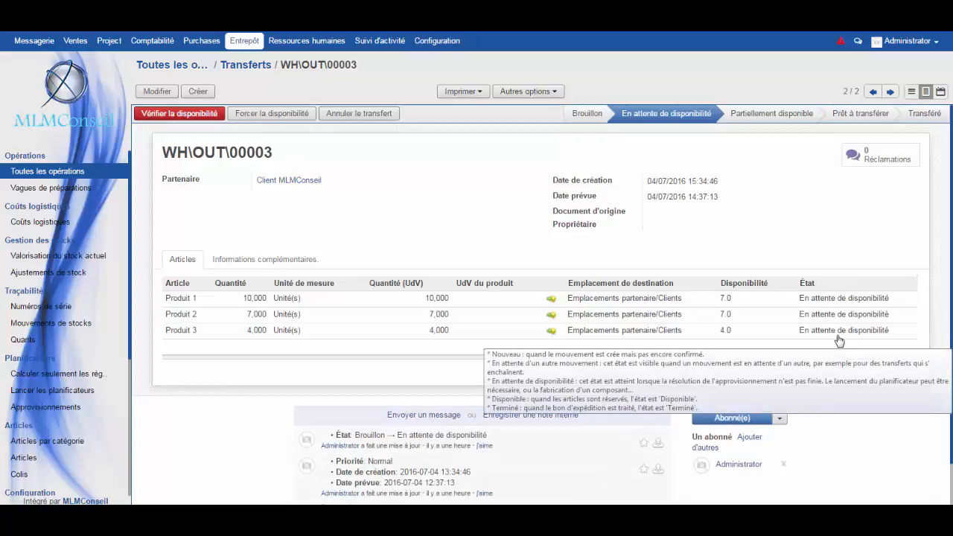
click(205, 117)
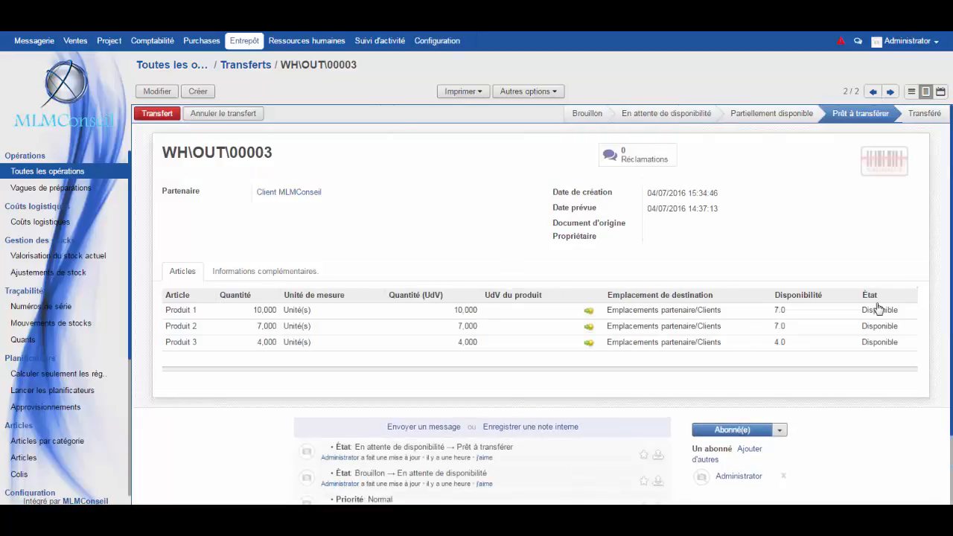
mouse_move(879, 309)
click(157, 114)
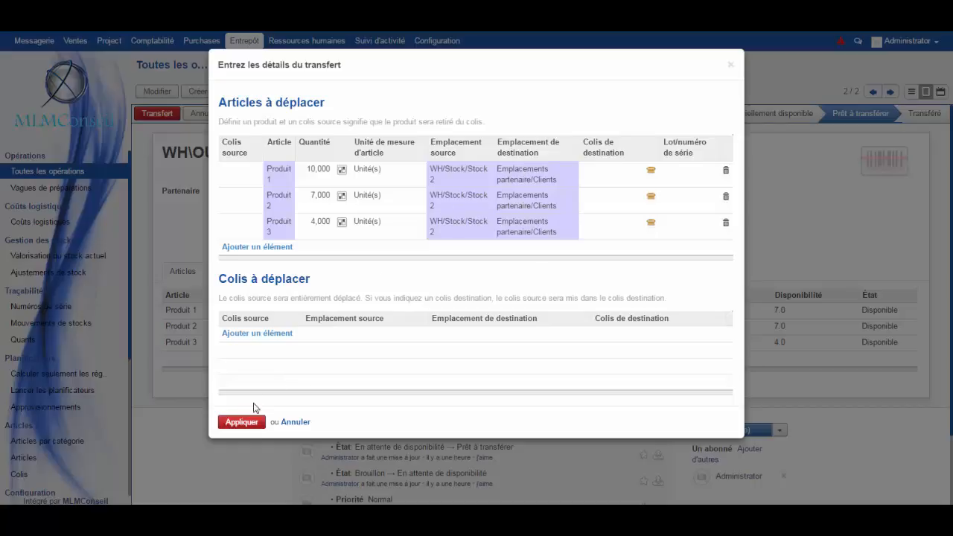
click(242, 422)
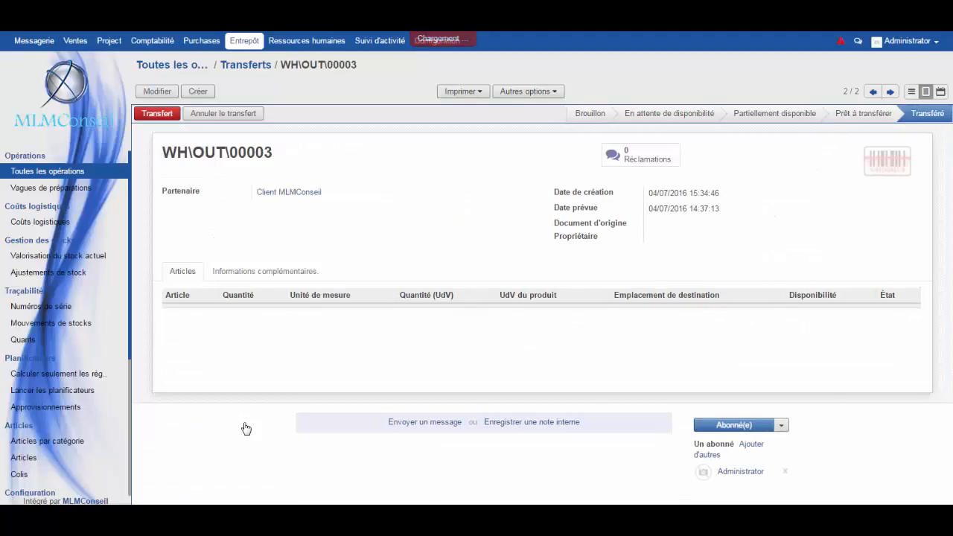